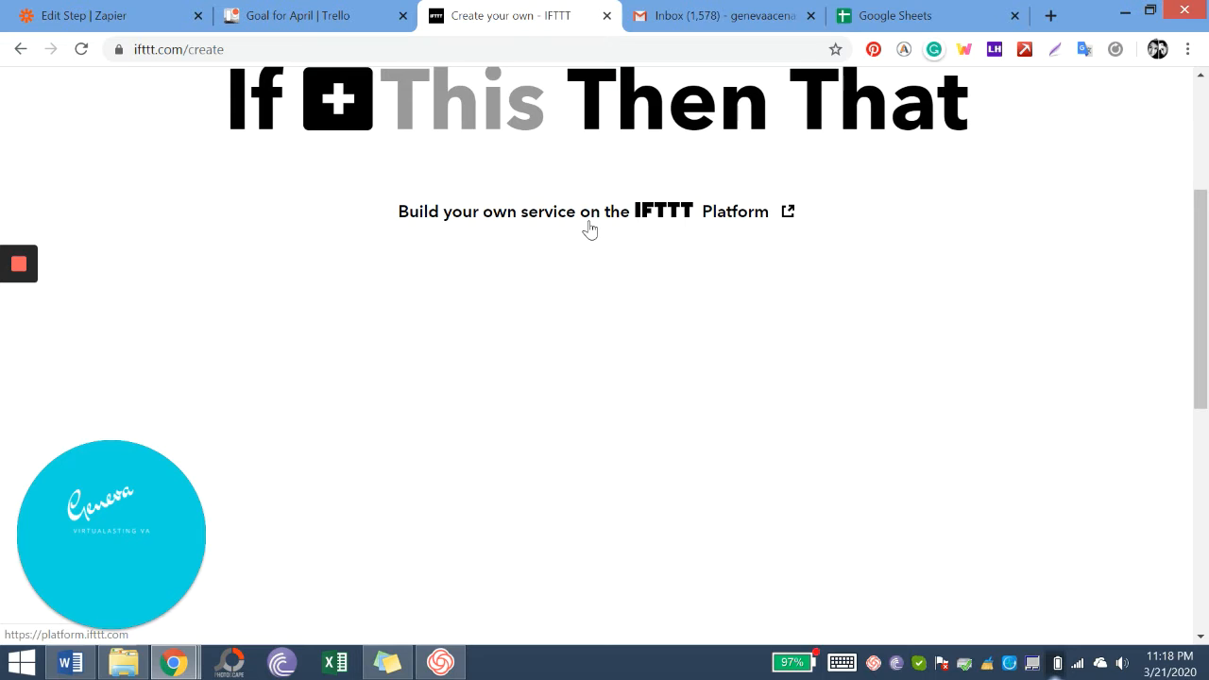
{"action": "scroll", "coordinate": [590, 229], "scroll_direction": "up", "scroll_amount": 4}
{"action": "scroll", "coordinate": [589, 230], "scroll_direction": "up", "scroll_amount": 2}
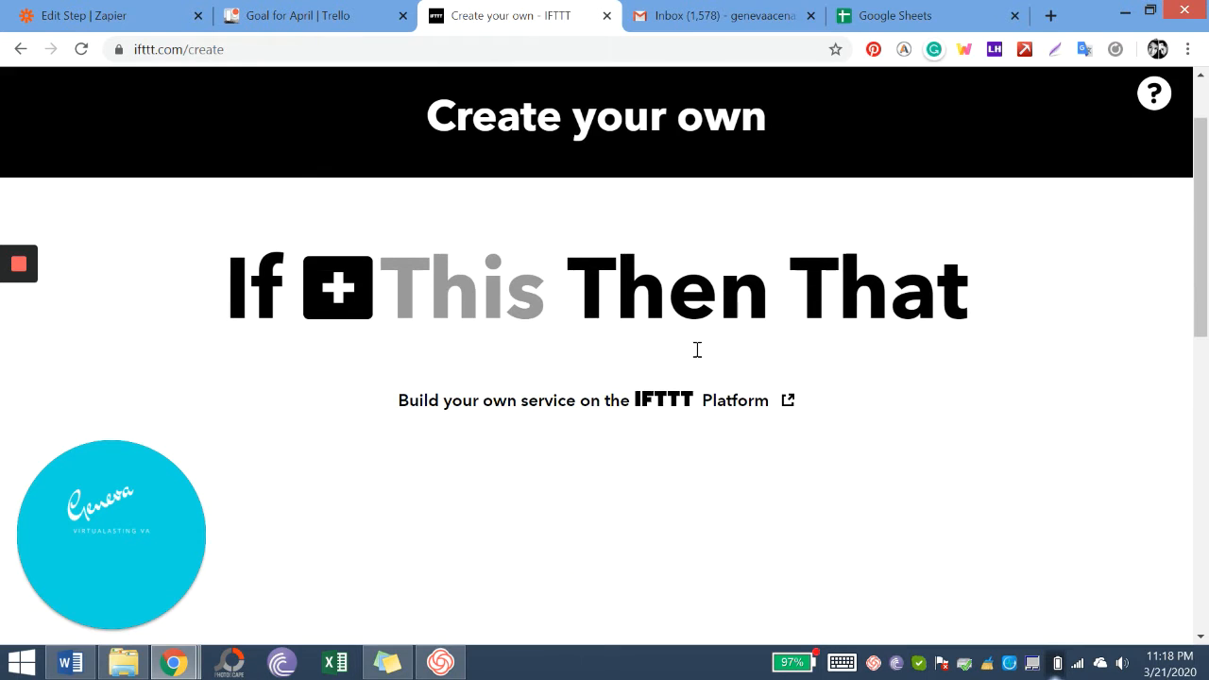
{"action": "left_click", "coordinate": [788, 400]}
{"action": "scroll", "coordinate": [133, 257], "scroll_direction": "up", "scroll_amount": 1}
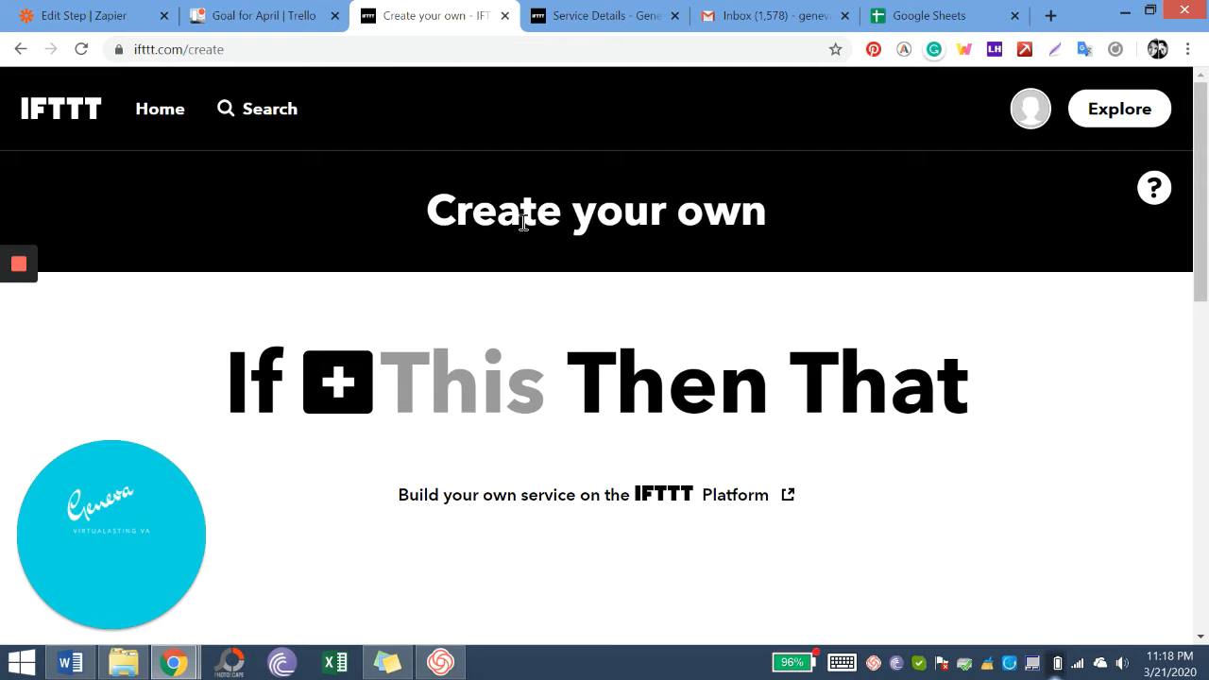
- Start the If This part of the applet, search the services for "tre" and choose Trello as the trigger service
{"action": "scroll", "coordinate": [675, 427], "scroll_direction": "down", "scroll_amount": 2}
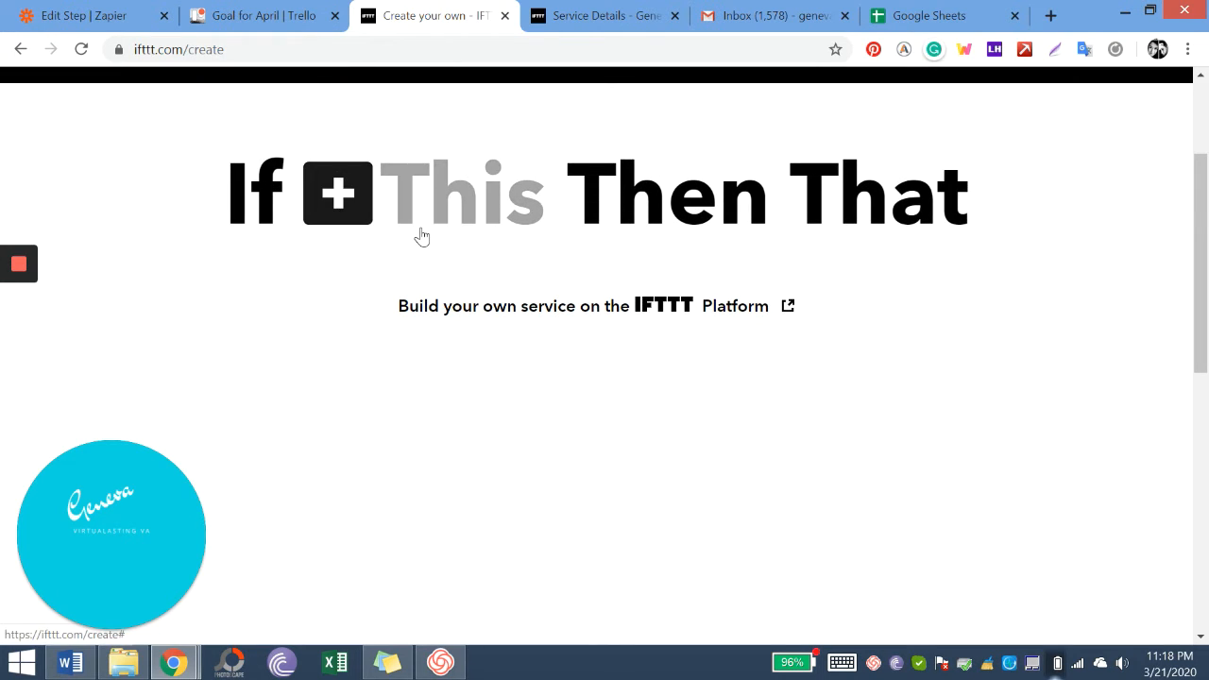
{"action": "left_click", "coordinate": [328, 220]}
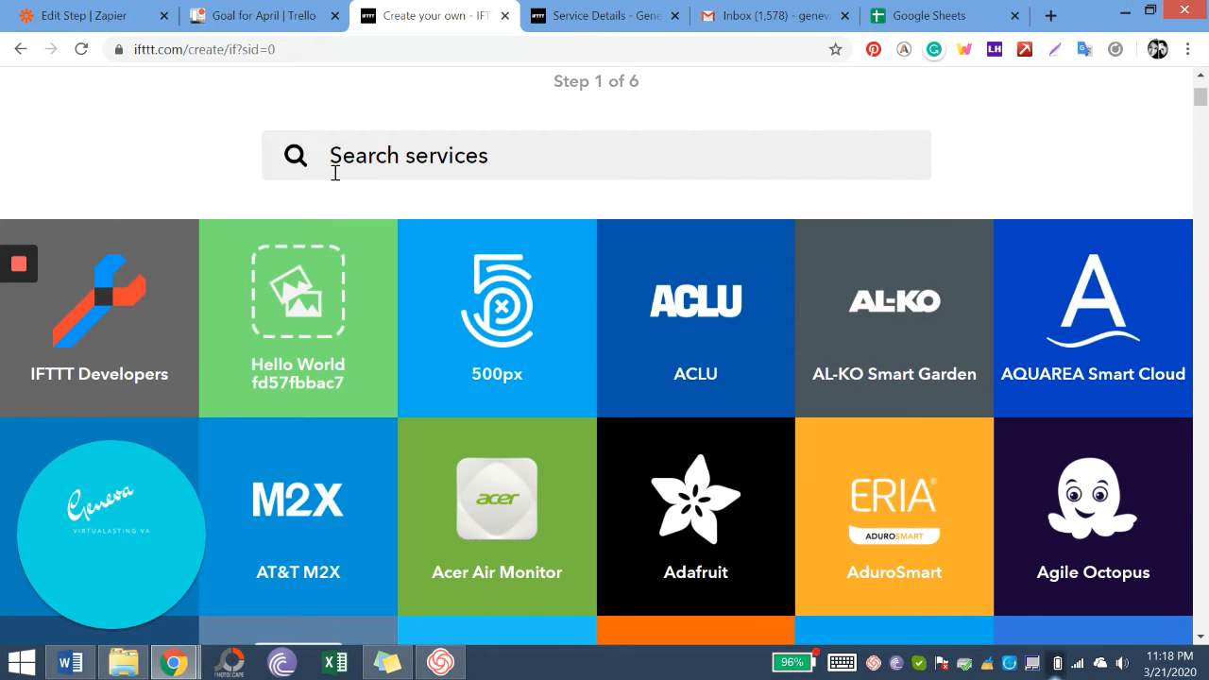
{"action": "left_click", "coordinate": [364, 158]}
{"action": "scroll", "coordinate": [369, 162], "scroll_direction": "up", "scroll_amount": 2}
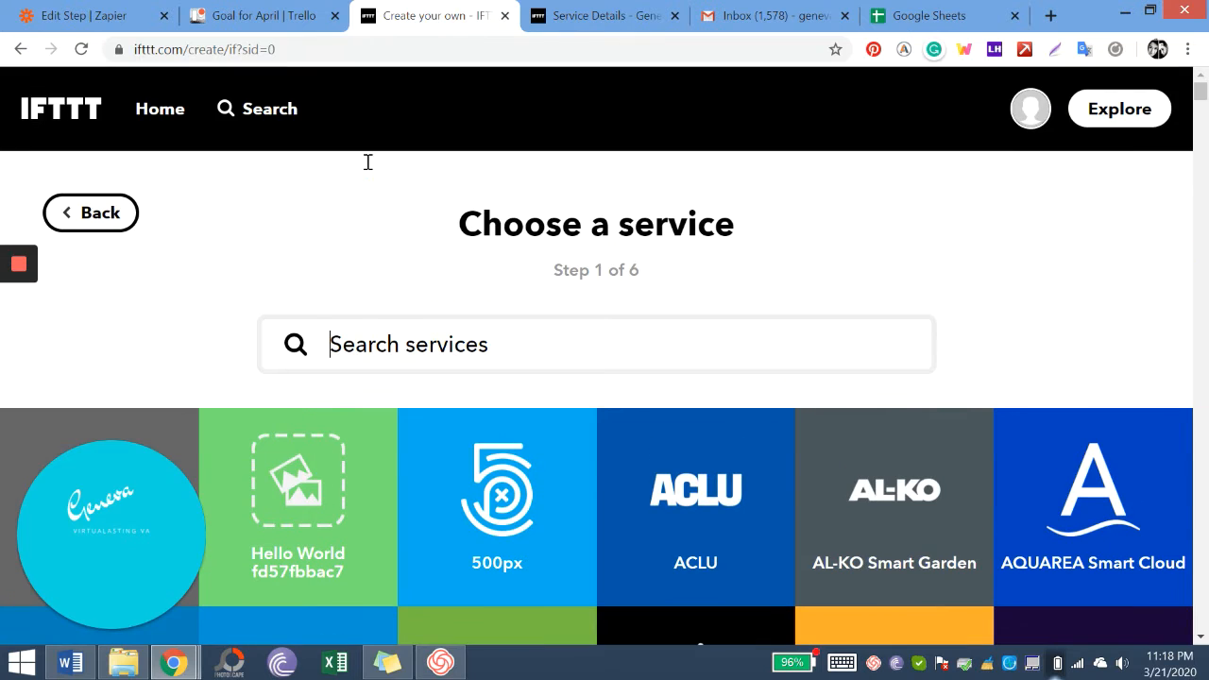
{"action": "scroll", "coordinate": [368, 163], "scroll_direction": "down", "scroll_amount": 2}
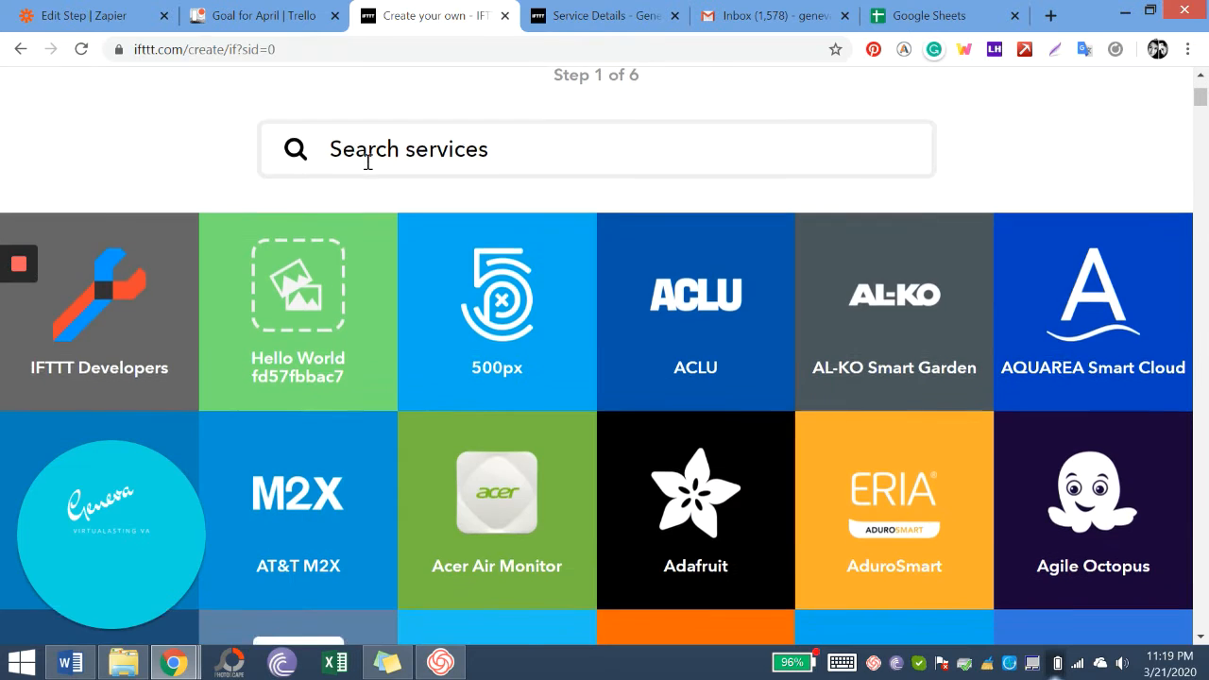
{"action": "scroll", "coordinate": [368, 167], "scroll_direction": "down", "scroll_amount": 3}
{"action": "scroll", "coordinate": [368, 167], "scroll_direction": "up", "scroll_amount": 5}
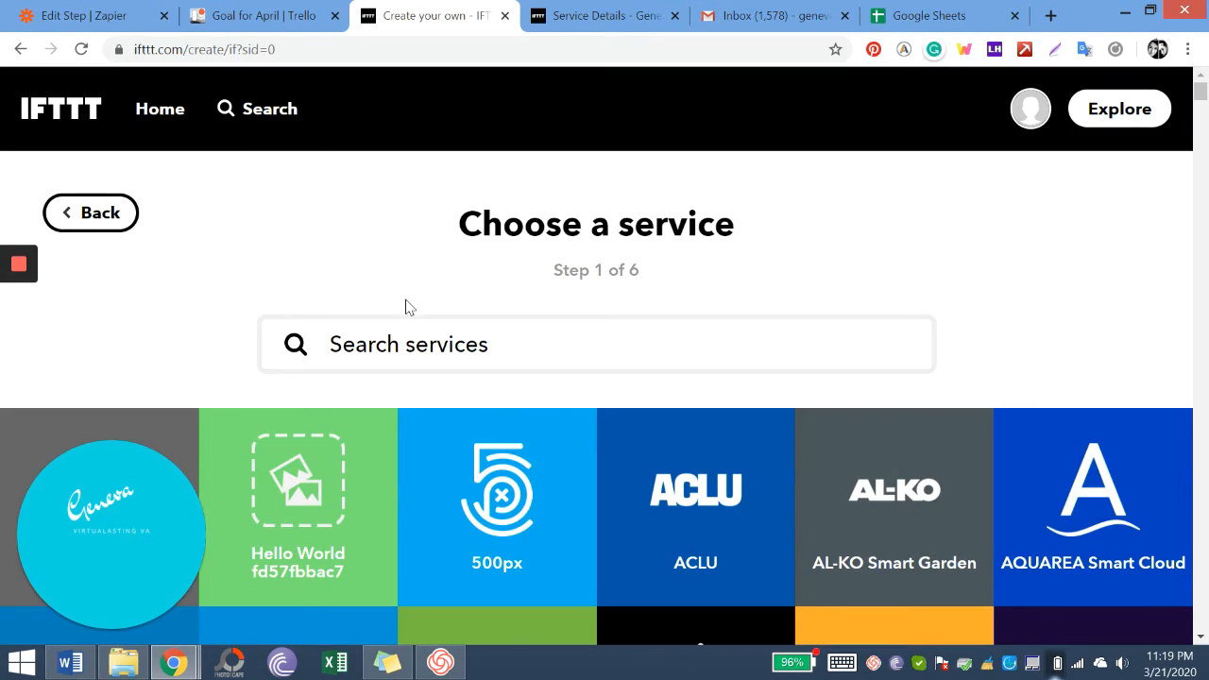
{"action": "type", "text": "tre"}
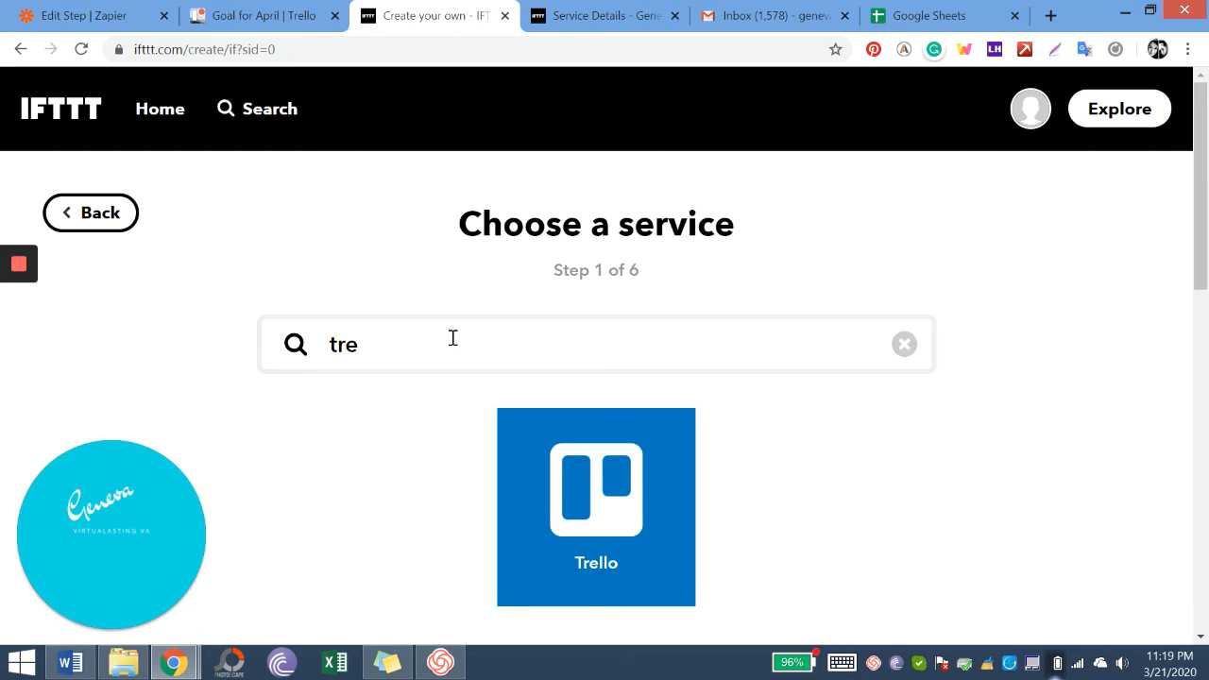
{"action": "left_click", "coordinate": [550, 524]}
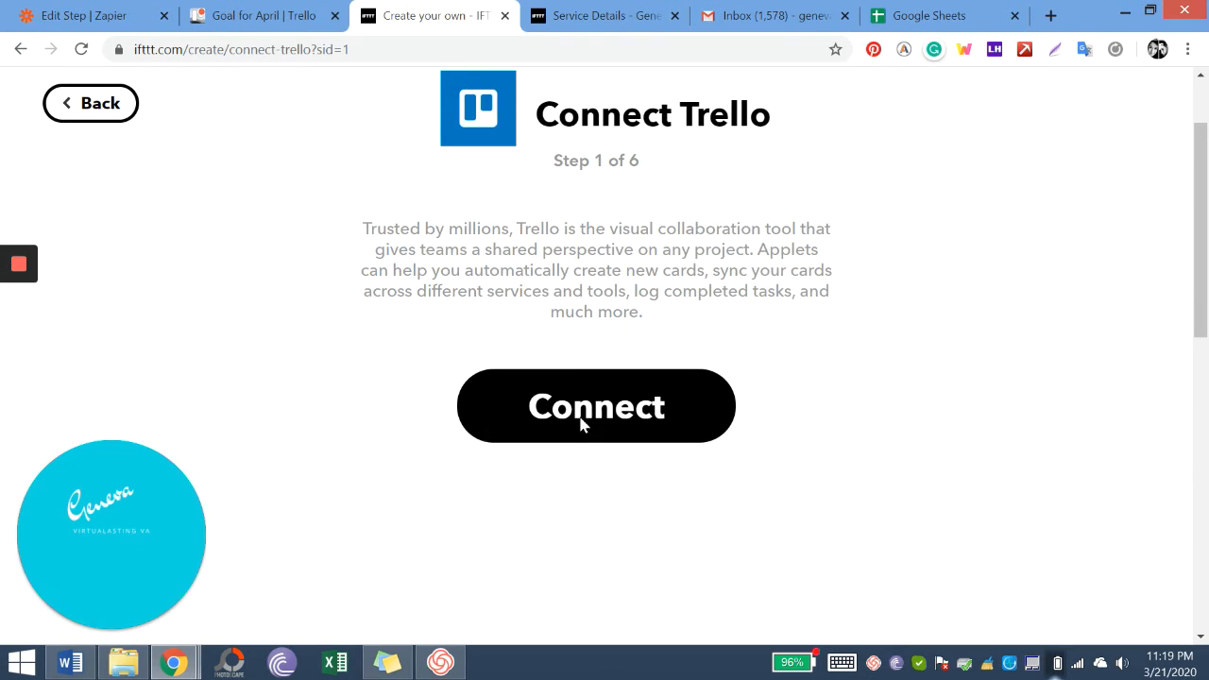
- Connect Trello to IFTTT by logging in and allowing IFTTT access to the Trello account
{"action": "left_click", "coordinate": [583, 426]}
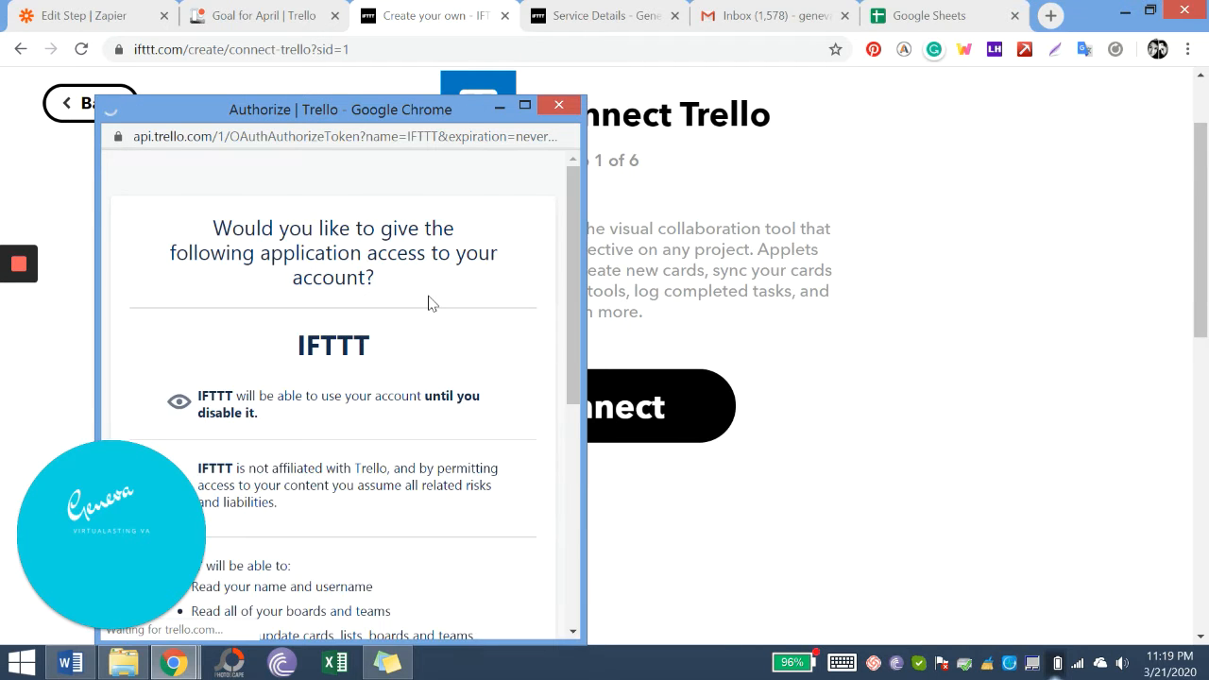
{"action": "scroll", "coordinate": [428, 302], "scroll_direction": "down", "scroll_amount": 3}
{"action": "scroll", "coordinate": [424, 304], "scroll_direction": "down", "scroll_amount": 5}
{"action": "scroll", "coordinate": [424, 304], "scroll_direction": "down", "scroll_amount": 2}
{"action": "left_click", "coordinate": [434, 520]}
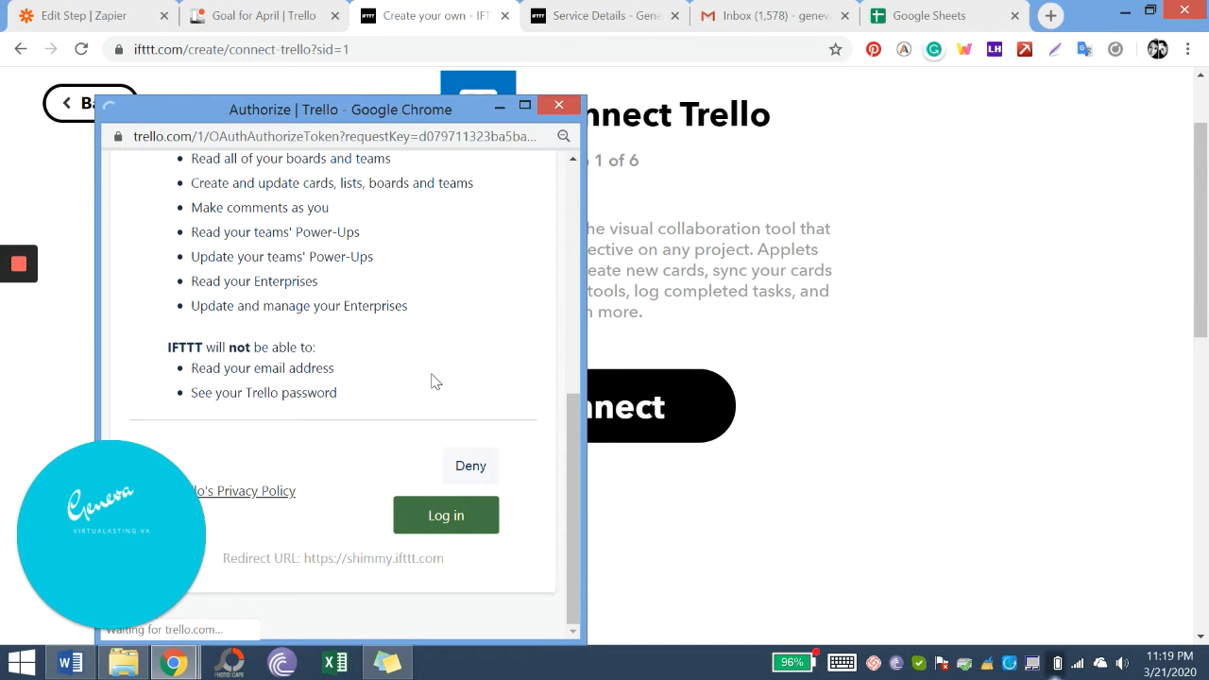
{"action": "scroll", "coordinate": [401, 368], "scroll_direction": "down", "scroll_amount": 3}
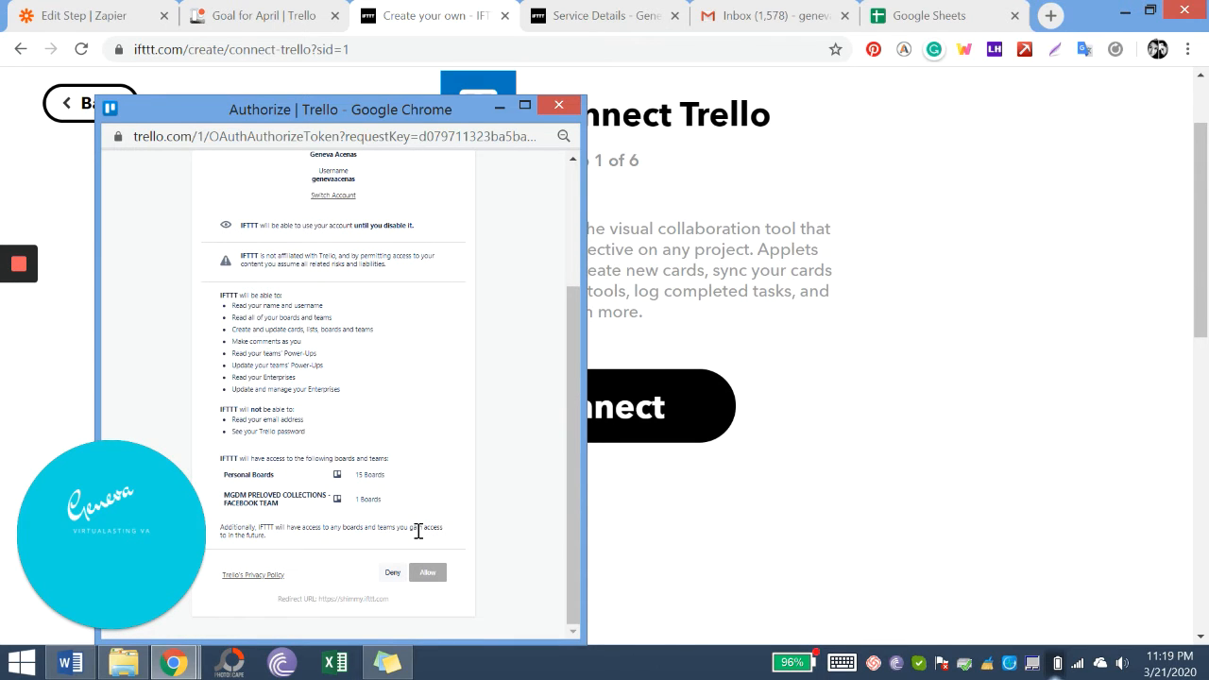
{"action": "left_click", "coordinate": [428, 573]}
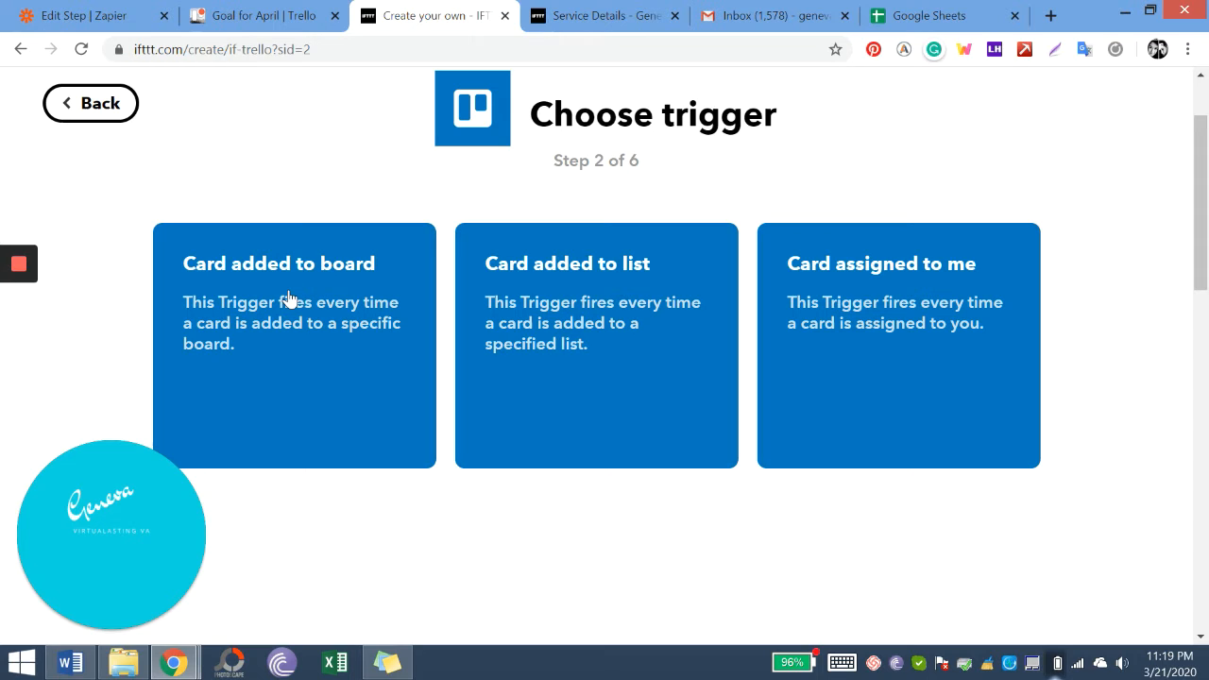
- Create a "Card added to board" trigger for the board Goal for April under My Boards
{"action": "left_click", "coordinate": [382, 311]}
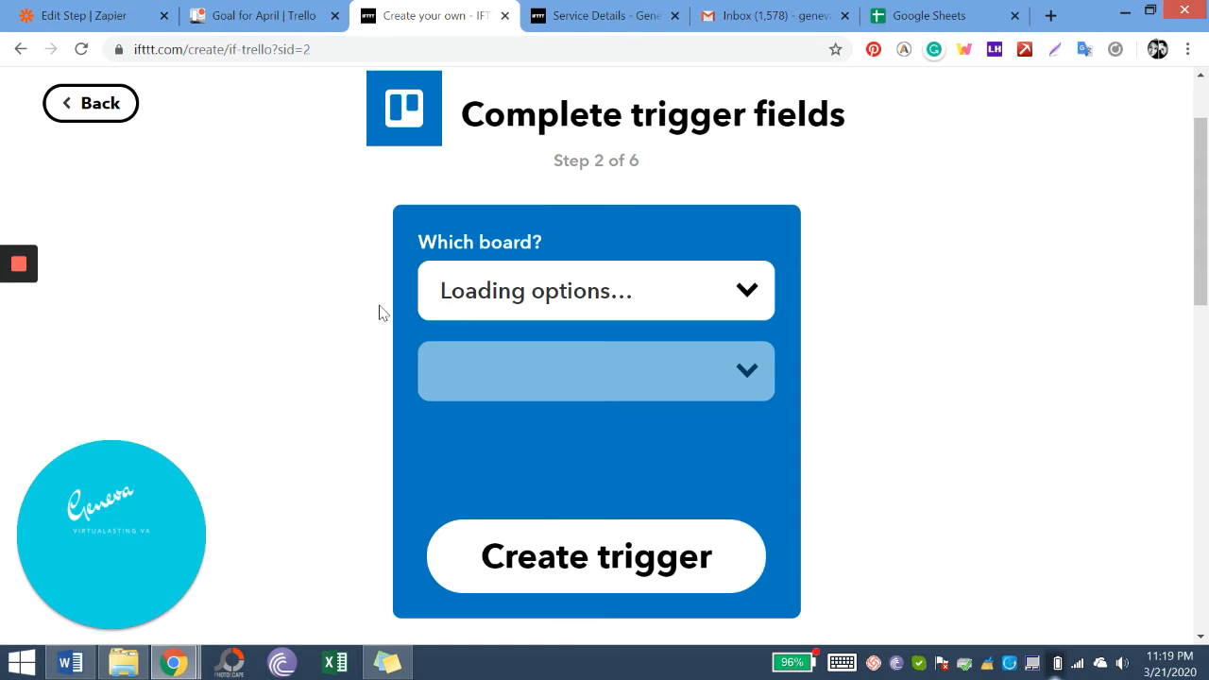
{"action": "left_click", "coordinate": [536, 304]}
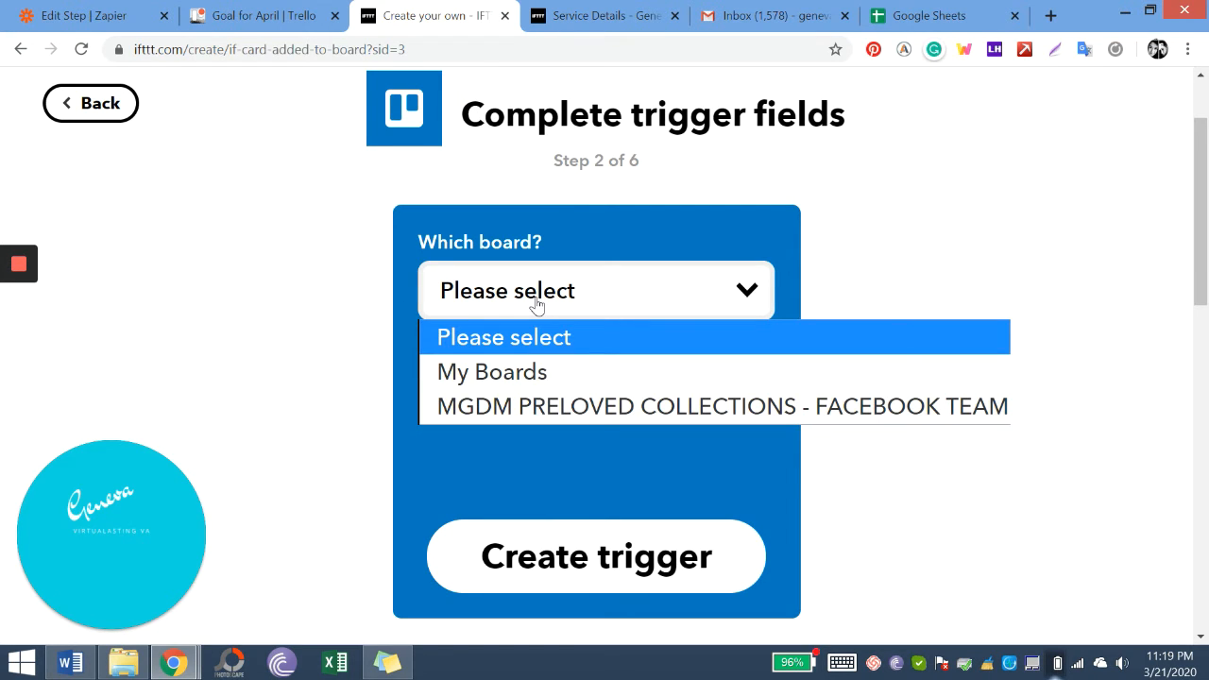
{"action": "left_click", "coordinate": [561, 371]}
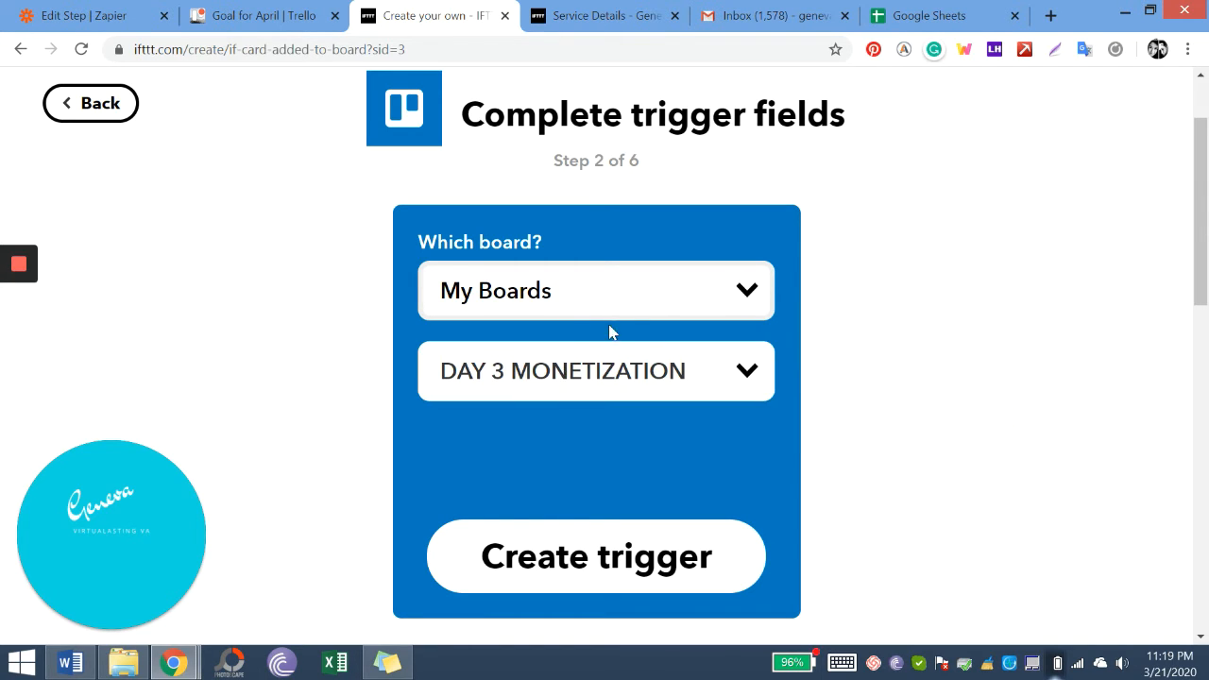
{"action": "left_click", "coordinate": [716, 398]}
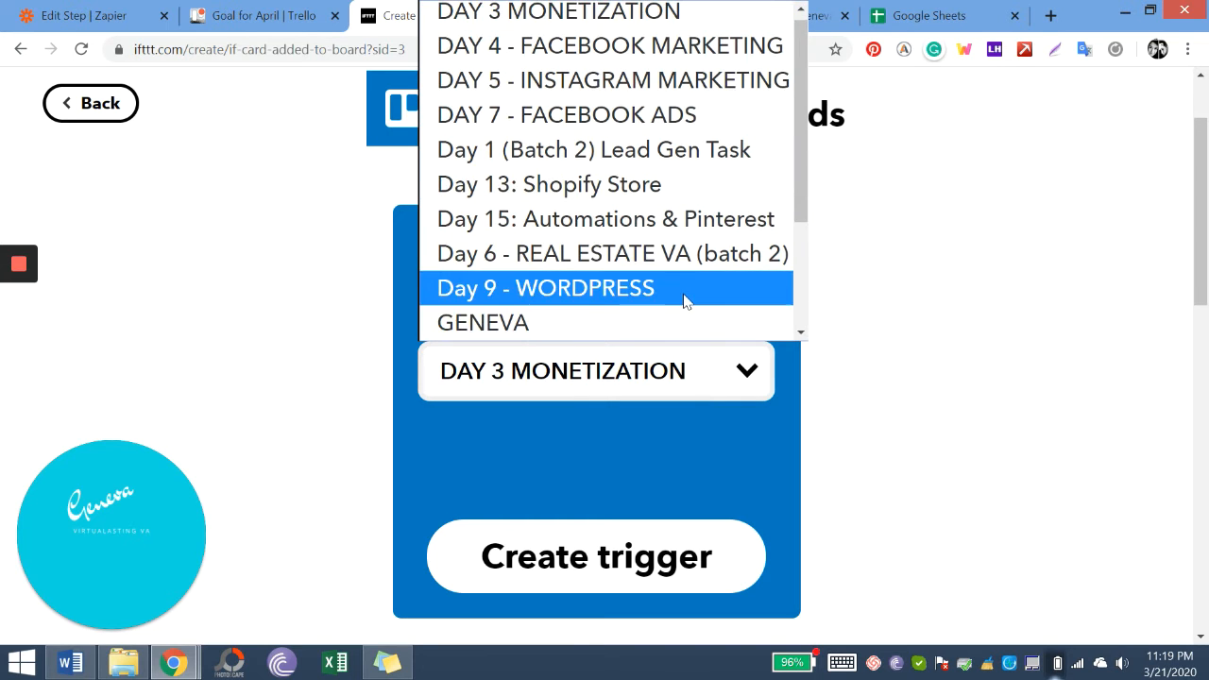
{"action": "scroll", "coordinate": [683, 301], "scroll_direction": "down", "scroll_amount": 3}
{"action": "left_click", "coordinate": [660, 196]}
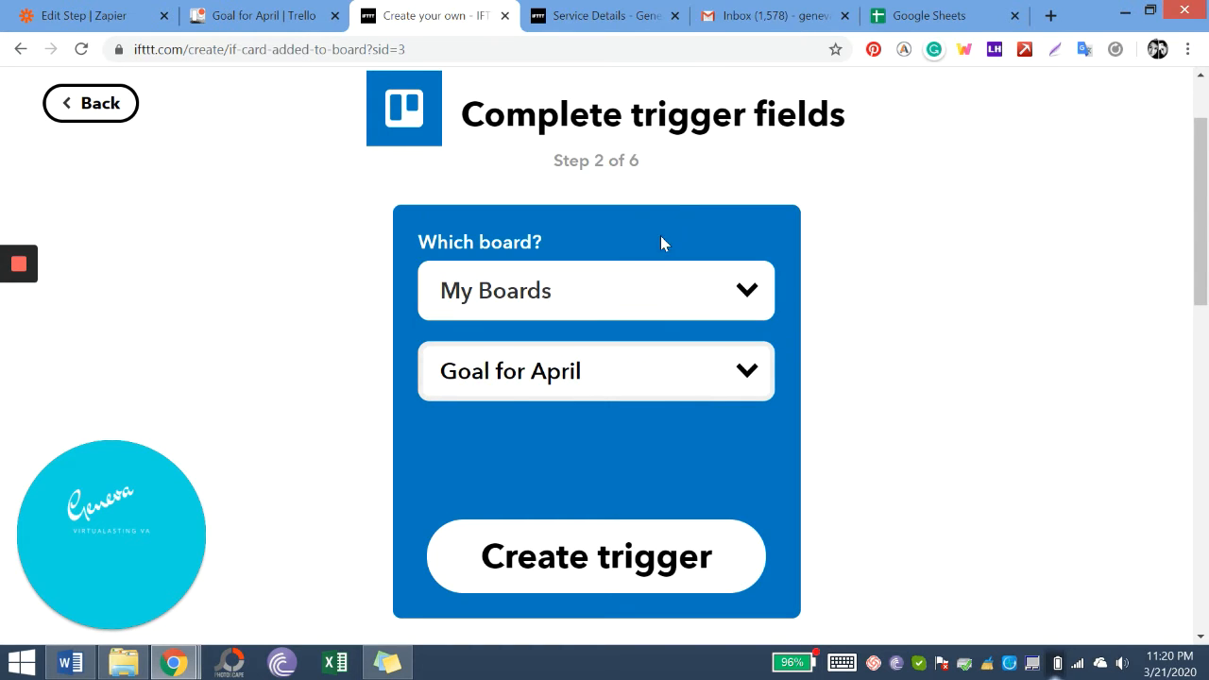
{"action": "left_click", "coordinate": [632, 553]}
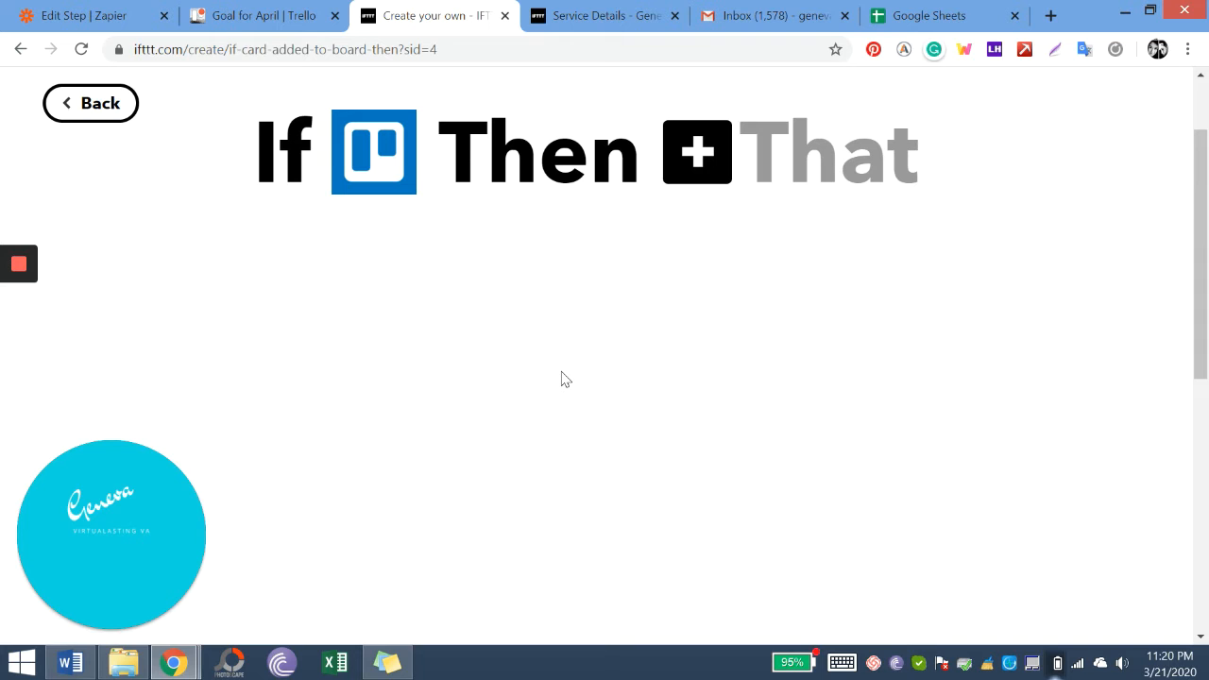
- Switch to the Goal for April board in Trello and search for "ifttt" among the accounts to invite
{"action": "scroll", "coordinate": [561, 380], "scroll_direction": "down", "scroll_amount": 3}
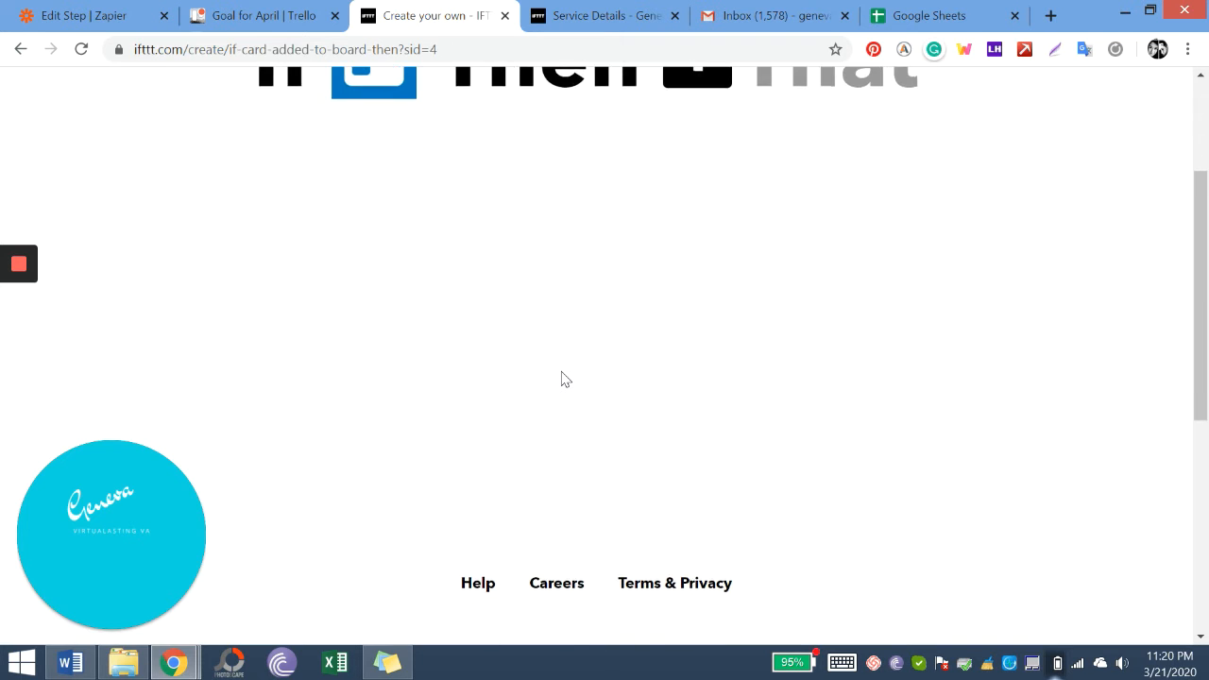
{"action": "scroll", "coordinate": [561, 379], "scroll_direction": "up", "scroll_amount": 4}
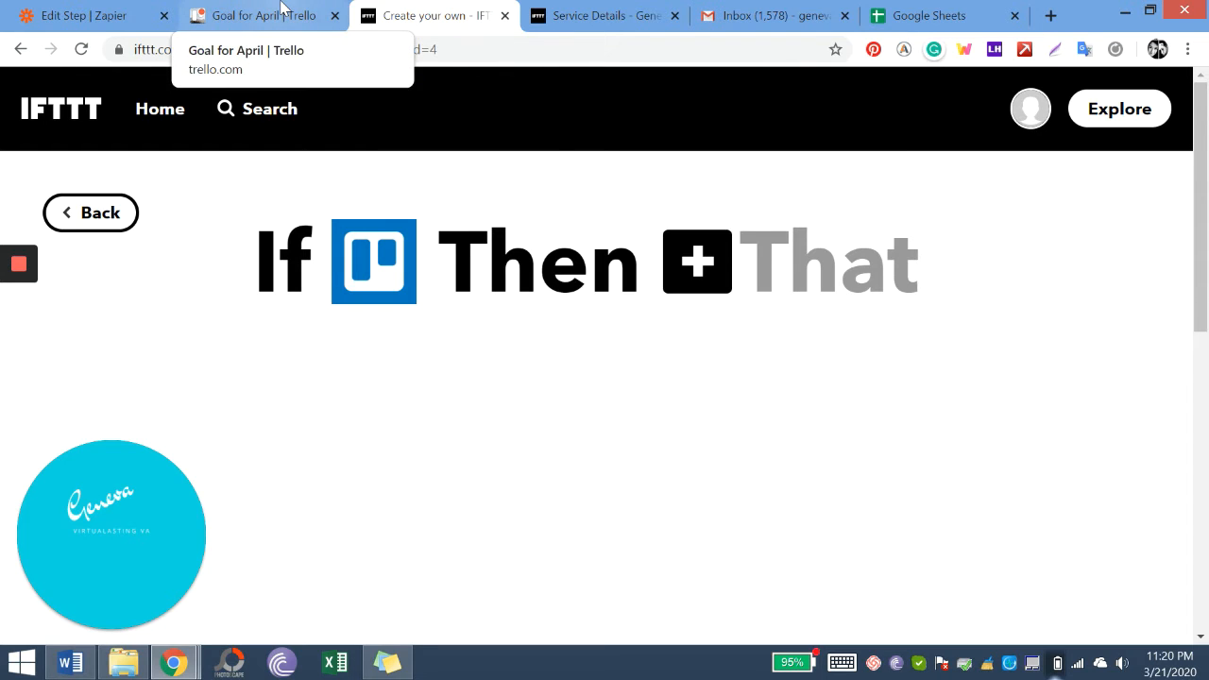
{"action": "left_click", "coordinate": [280, 9]}
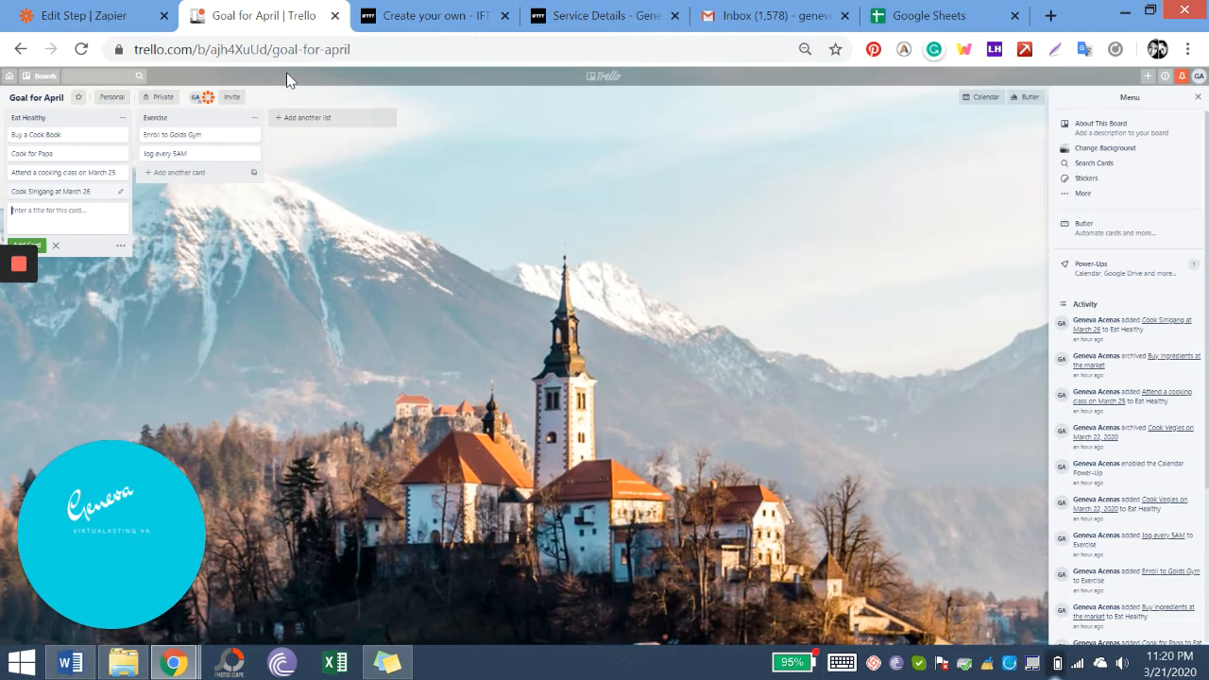
{"action": "left_click", "coordinate": [233, 98]}
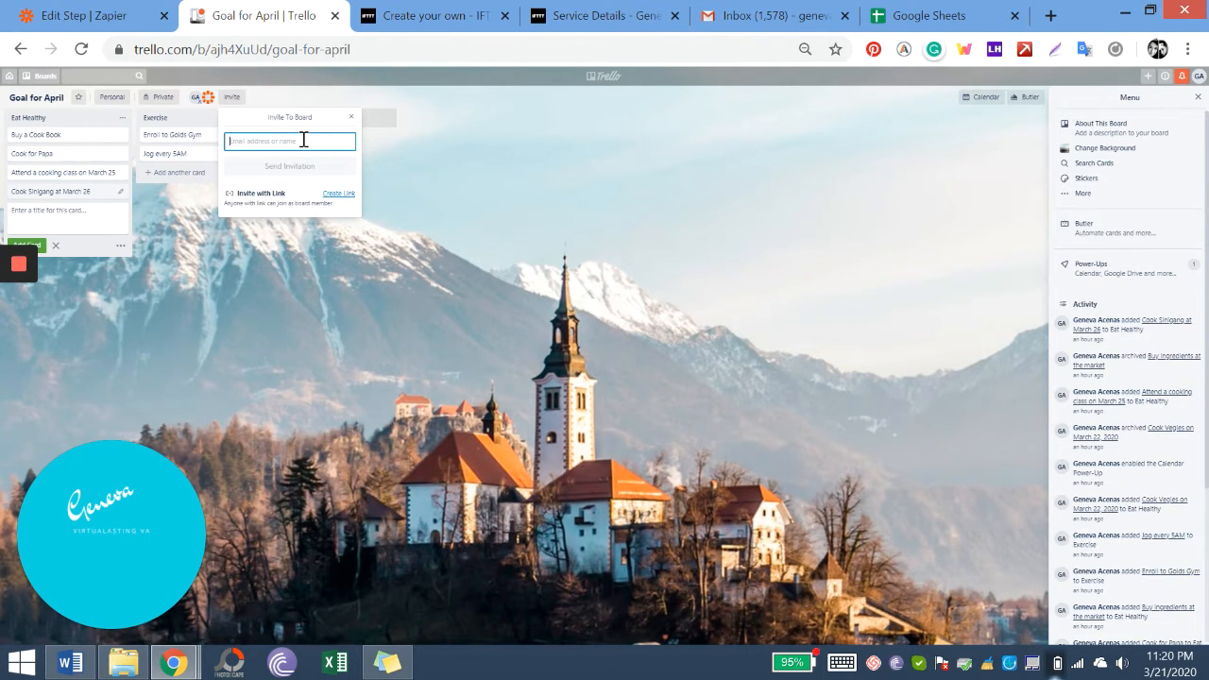
{"action": "type", "text": "ifttt"}
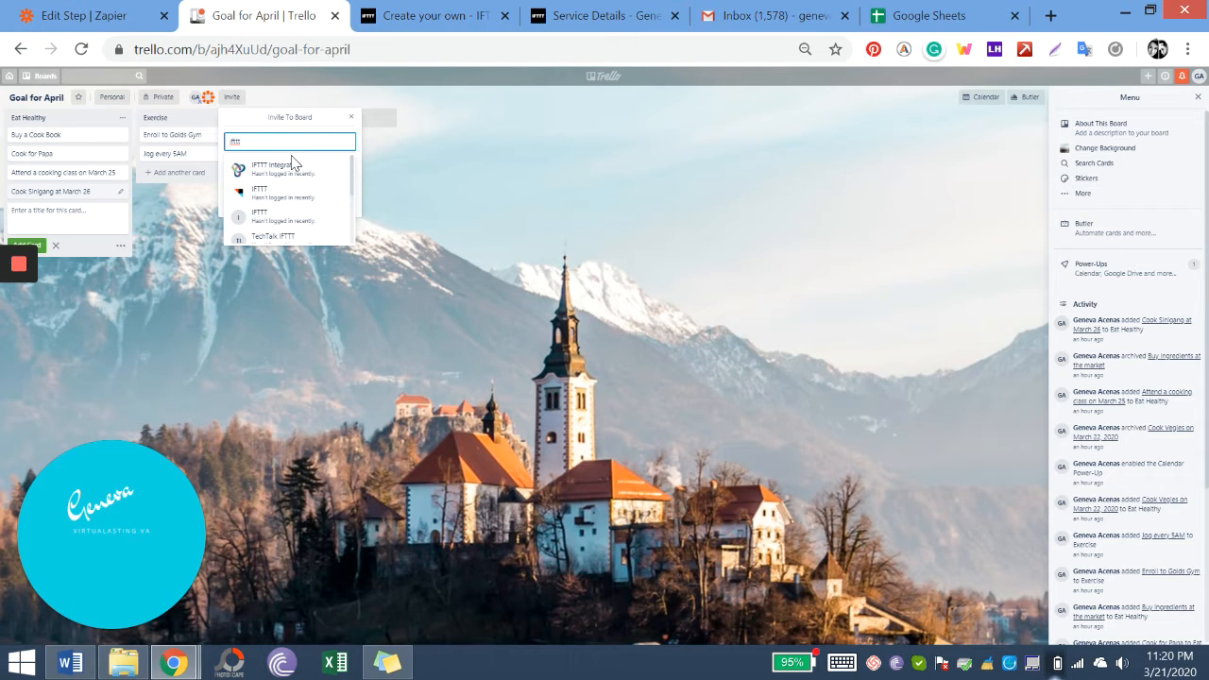
{"action": "scroll", "coordinate": [278, 175], "scroll_direction": "down", "scroll_amount": 1}
{"action": "scroll", "coordinate": [277, 179], "scroll_direction": "up", "scroll_amount": 1}
- Replace the invite search with "IFTTT" in capitals and look through the matching accounts
{"action": "key", "text": "BackSpace"}
{"action": "key", "text": "BackSpace"}
{"action": "key", "text": "BackSpace"}
{"action": "key", "text": "BackSpace"}
{"action": "key", "text": "BackSpace"}
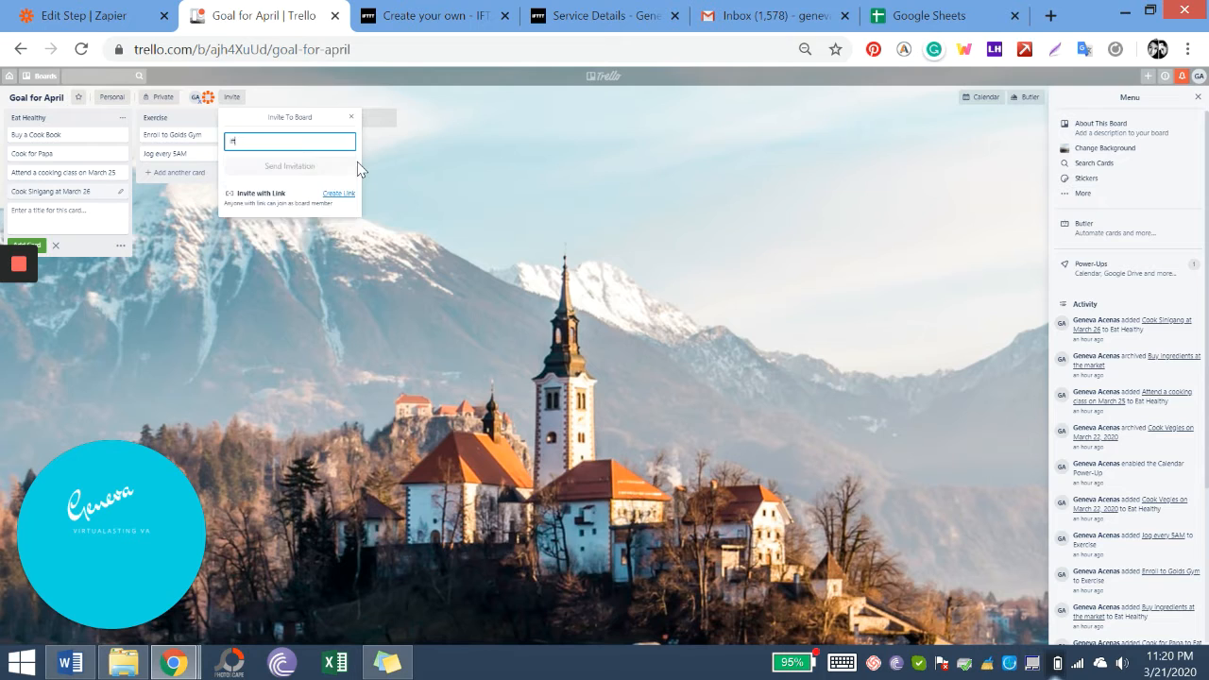
{"action": "key", "text": "Caps_Lock"}
{"action": "type", "text": "IFTT"}
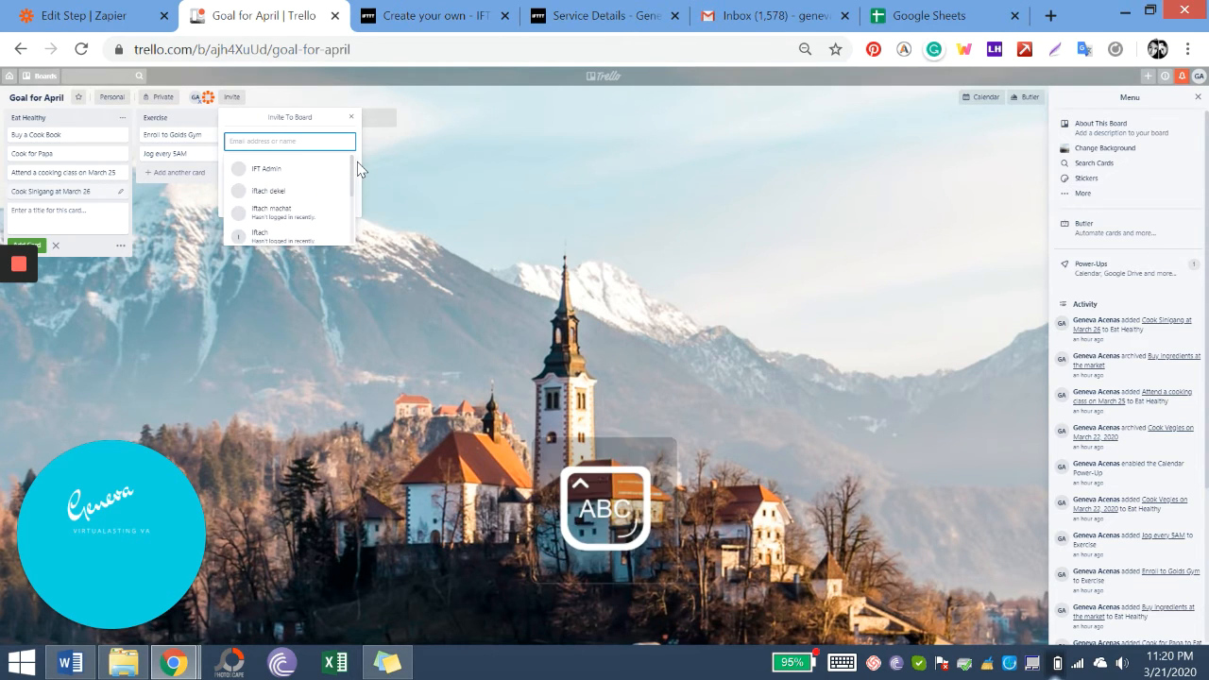
{"action": "type", "text": "T"}
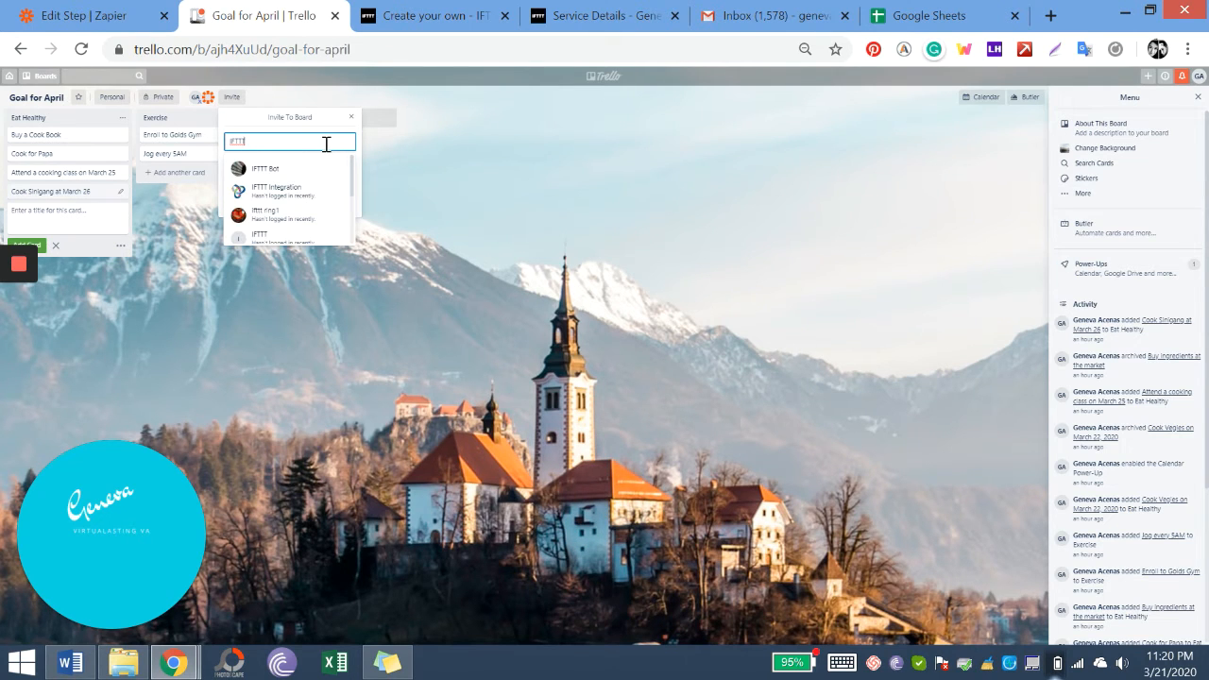
{"action": "scroll", "coordinate": [318, 194], "scroll_direction": "down", "scroll_amount": 2}
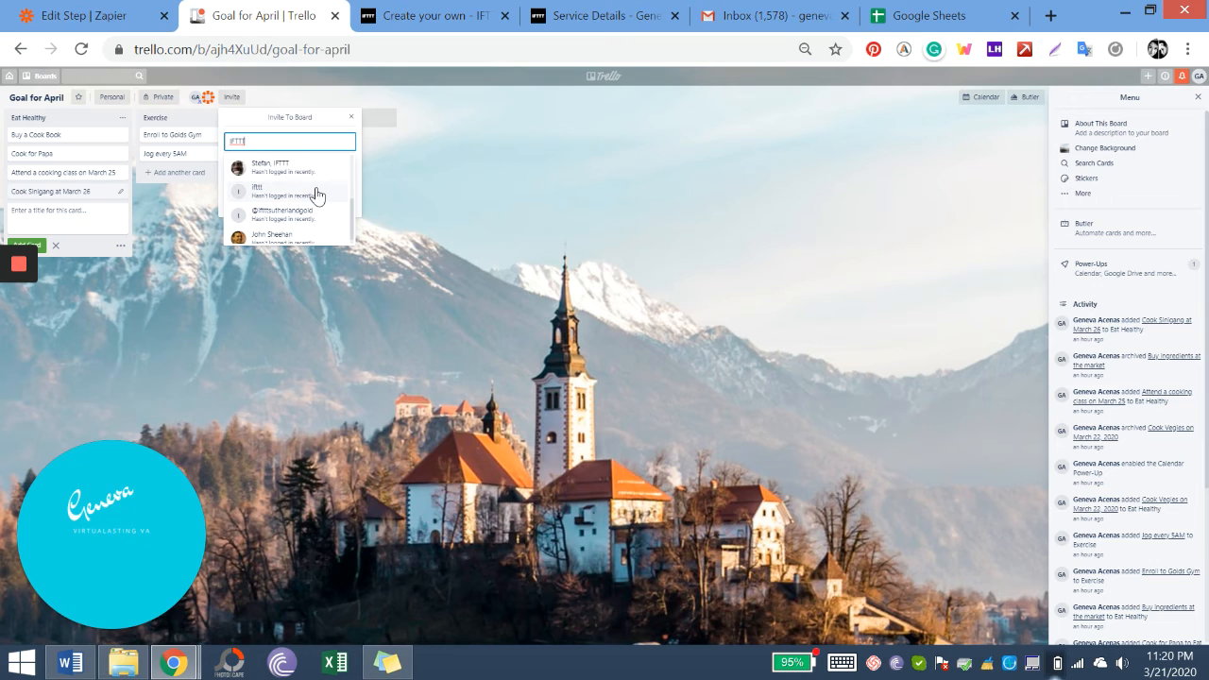
{"action": "scroll", "coordinate": [317, 195], "scroll_direction": "up", "scroll_amount": 2}
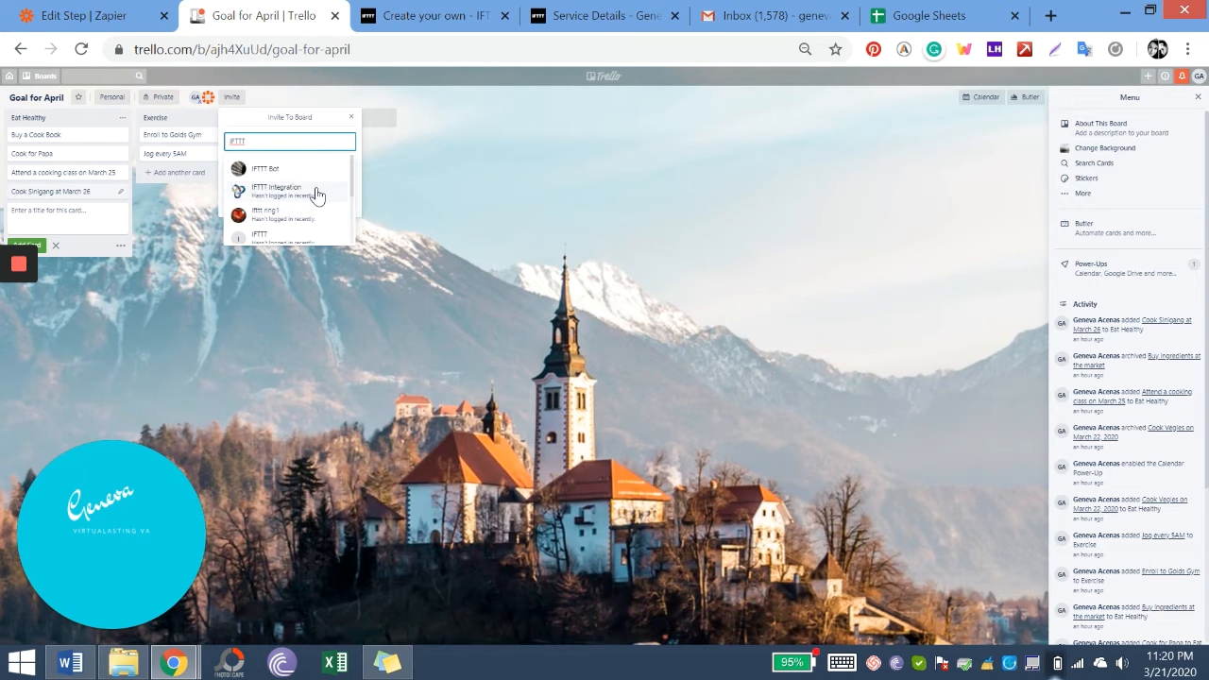
{"action": "scroll", "coordinate": [317, 195], "scroll_direction": "down", "scroll_amount": 2}
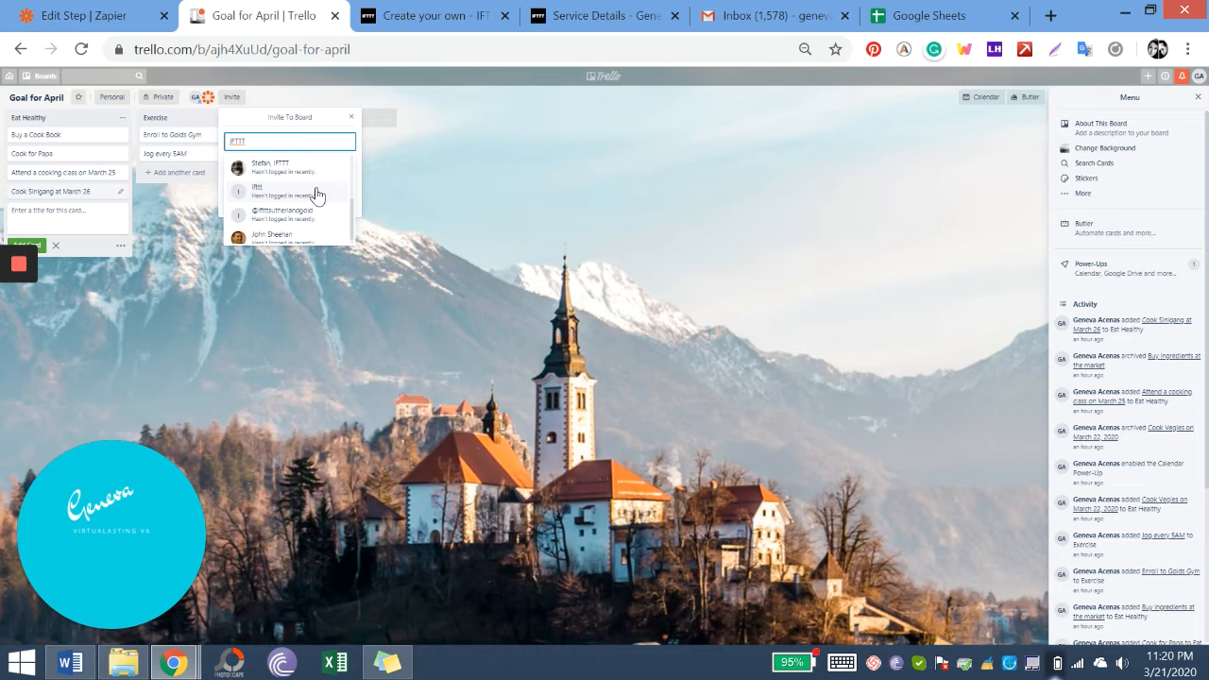
{"action": "scroll", "coordinate": [318, 194], "scroll_direction": "down", "scroll_amount": 1}
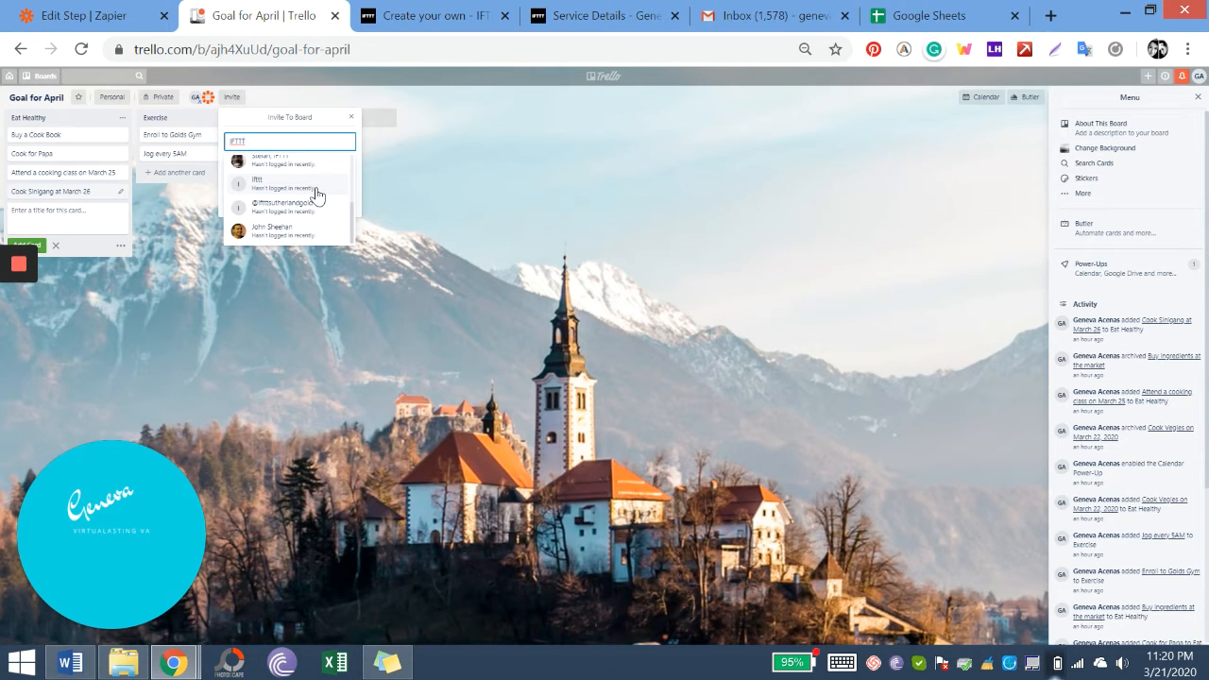
{"action": "scroll", "coordinate": [317, 195], "scroll_direction": "up", "scroll_amount": 2}
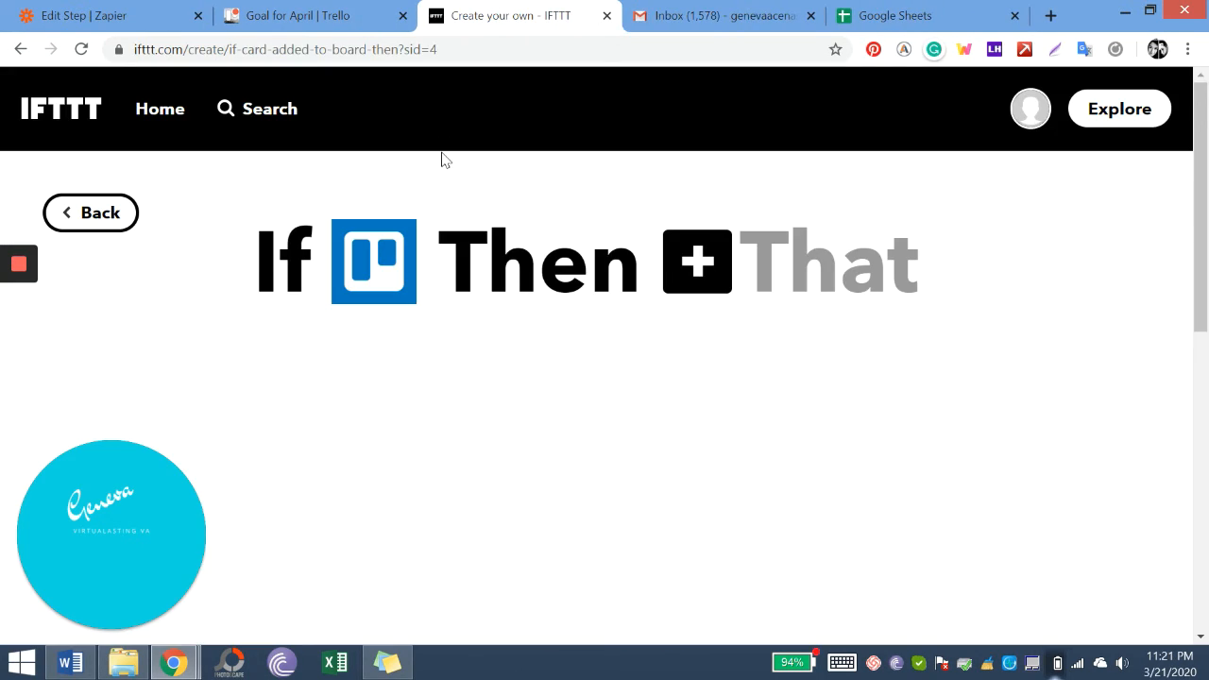
- Search the action services for "doc" and choose Google Docs as the applet's action service
{"action": "scroll", "coordinate": [441, 159], "scroll_direction": "down", "scroll_amount": 5}
{"action": "scroll", "coordinate": [443, 158], "scroll_direction": "up", "scroll_amount": 5}
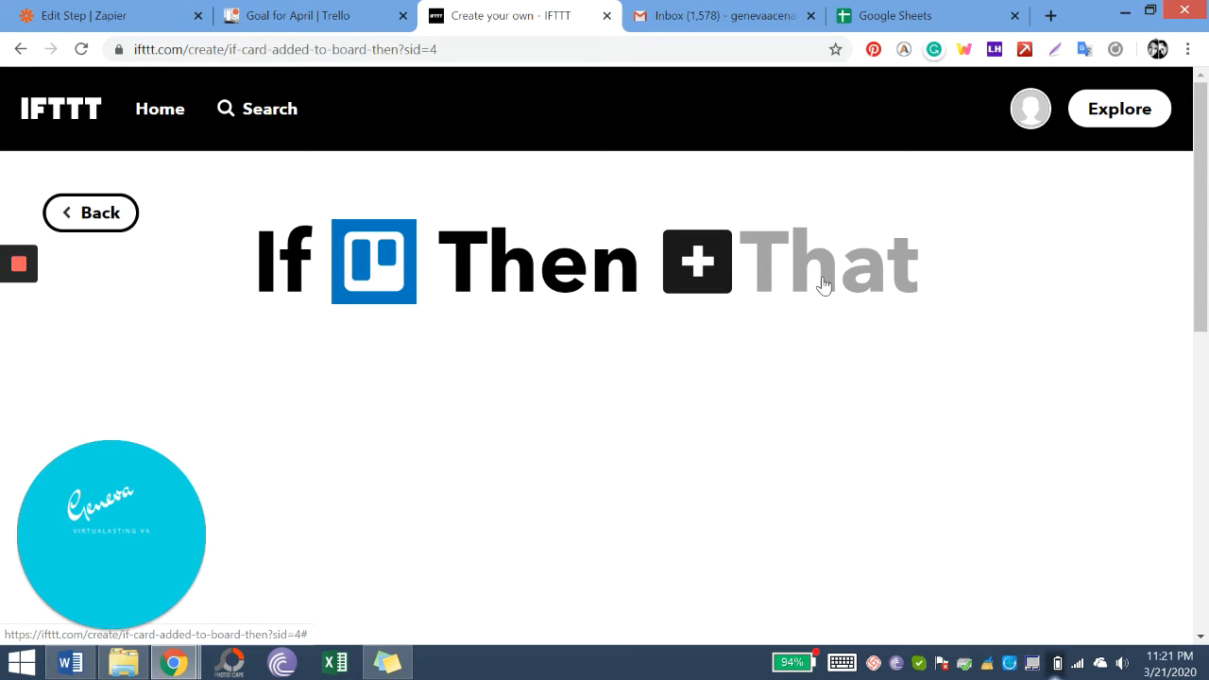
{"action": "left_click", "coordinate": [824, 285]}
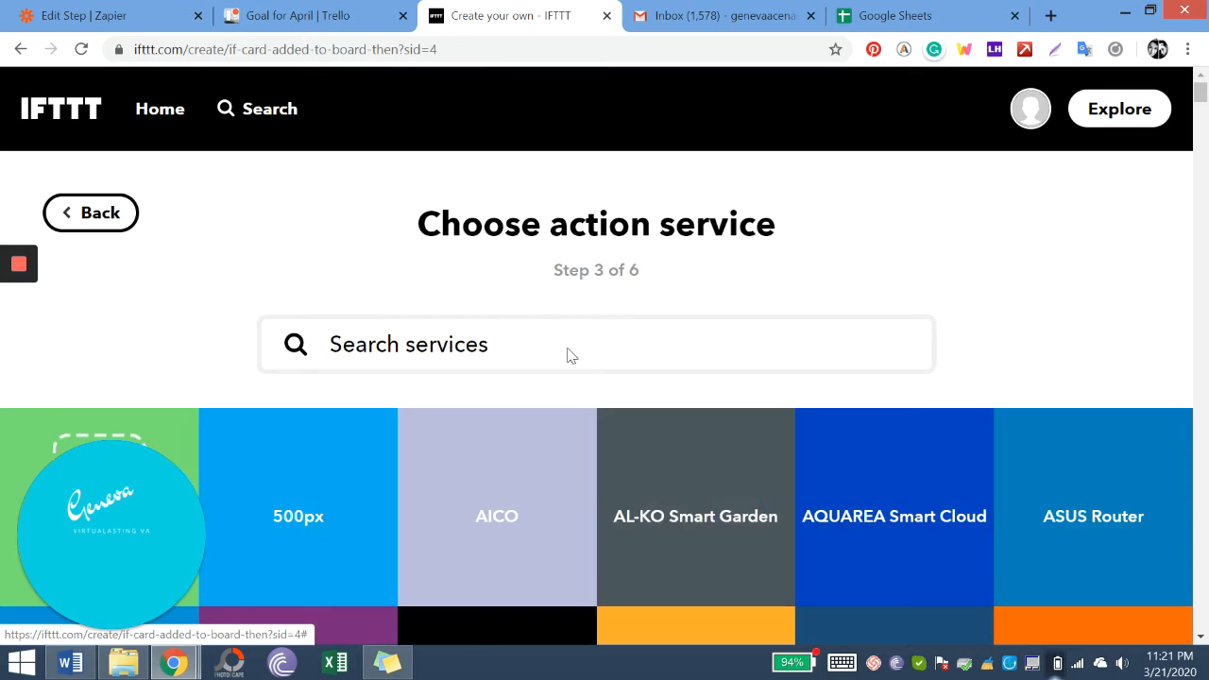
{"action": "type", "text": "goo"}
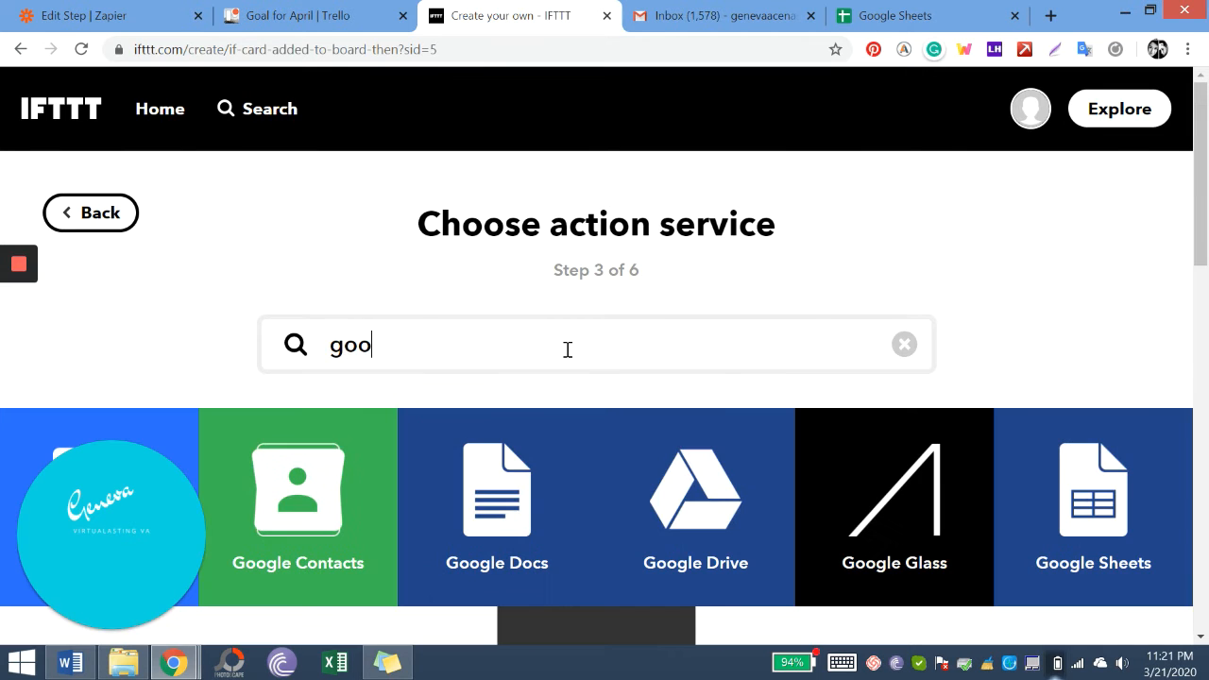
{"action": "type", "text": "gle"}
{"action": "key", "text": "BackSpace"}
{"action": "key", "text": "BackSpace"}
{"action": "key", "text": "BackSpace"}
{"action": "key", "text": "BackSpace"}
{"action": "key", "text": "BackSpace"}
{"action": "key", "text": "BackSpace"}
{"action": "type", "text": "doc"}
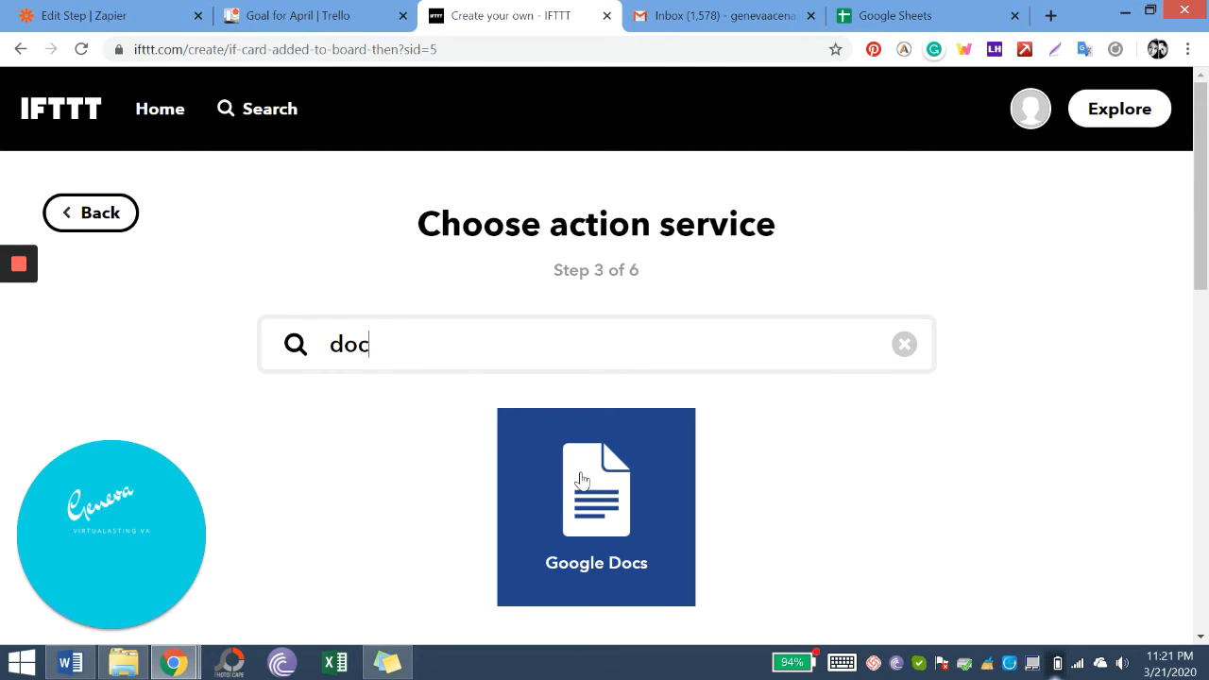
{"action": "left_click", "coordinate": [584, 481]}
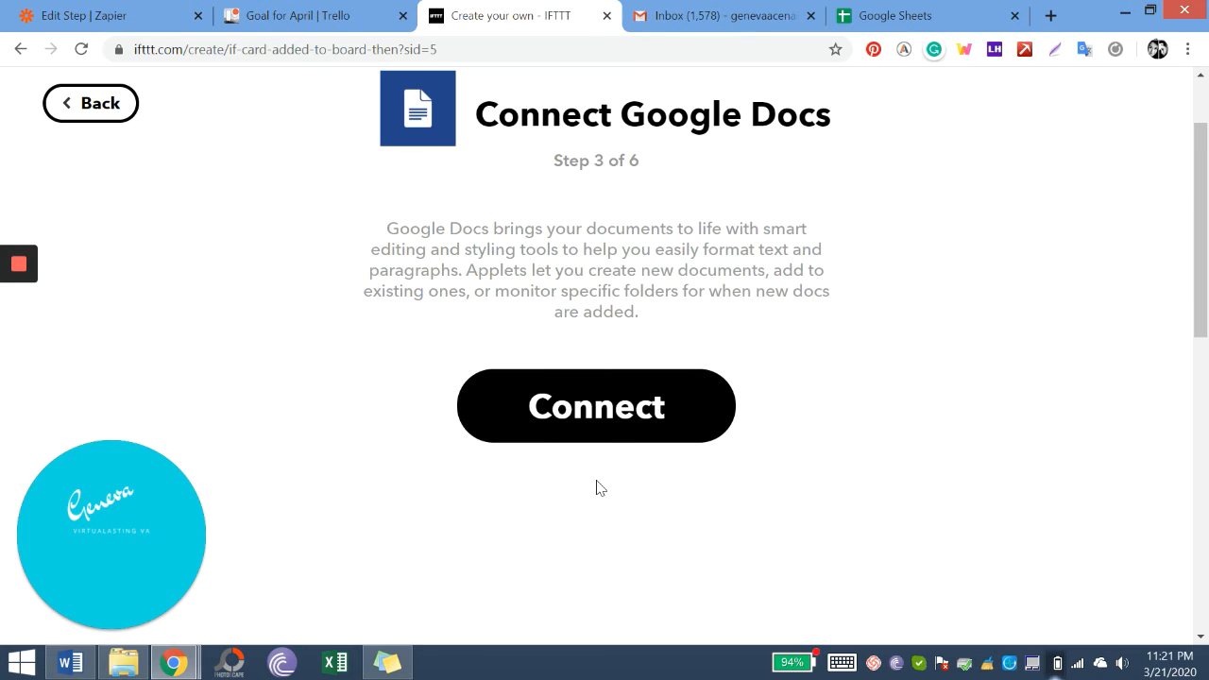
- Connect Google Docs to IFTTT with the second listed Google account and allow the requested access
{"action": "left_click", "coordinate": [592, 418]}
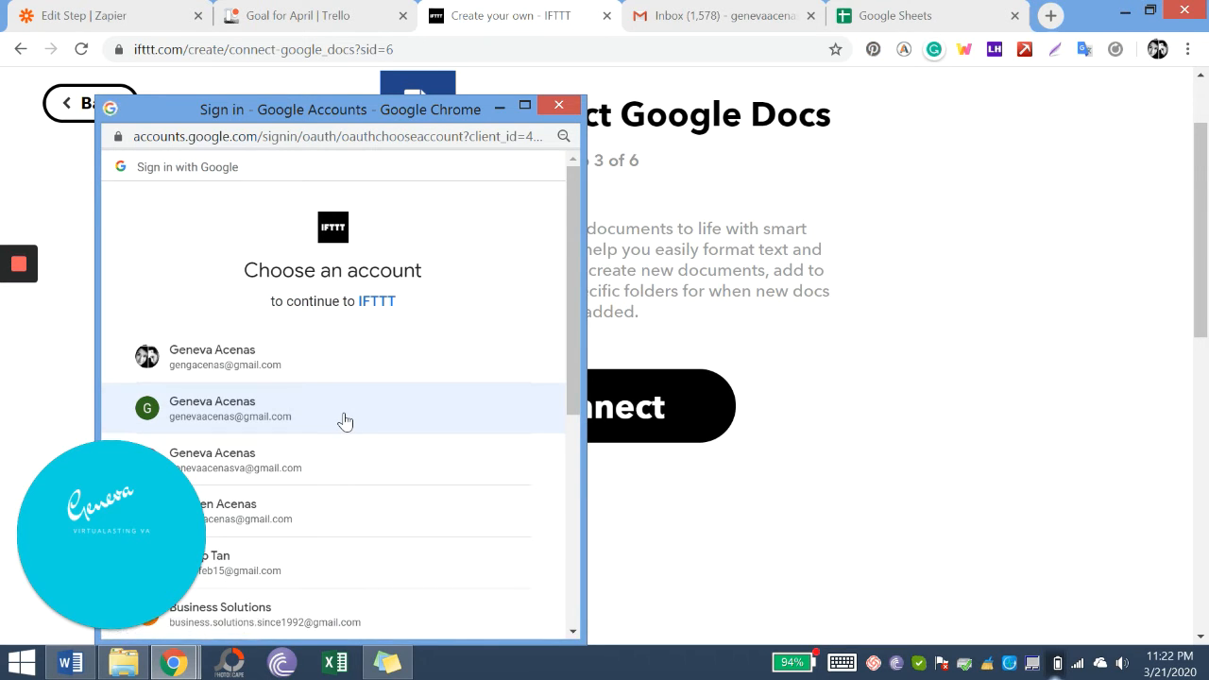
{"action": "left_click", "coordinate": [346, 421]}
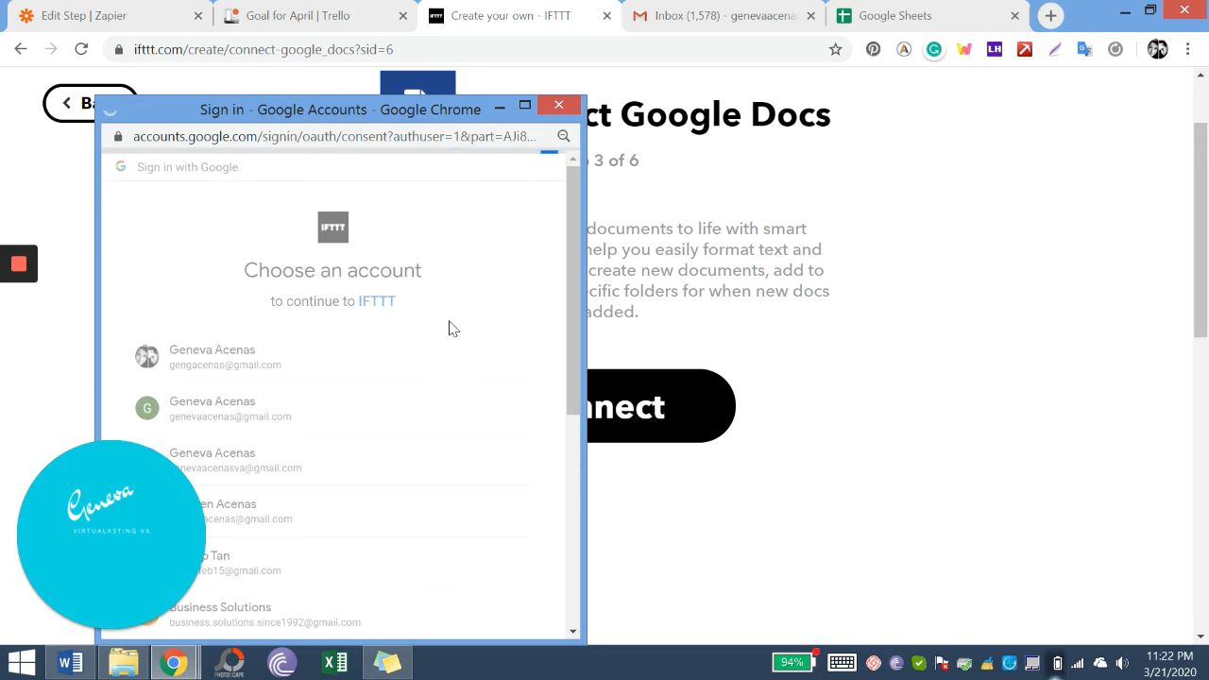
{"action": "scroll", "coordinate": [450, 328], "scroll_direction": "down", "scroll_amount": 3}
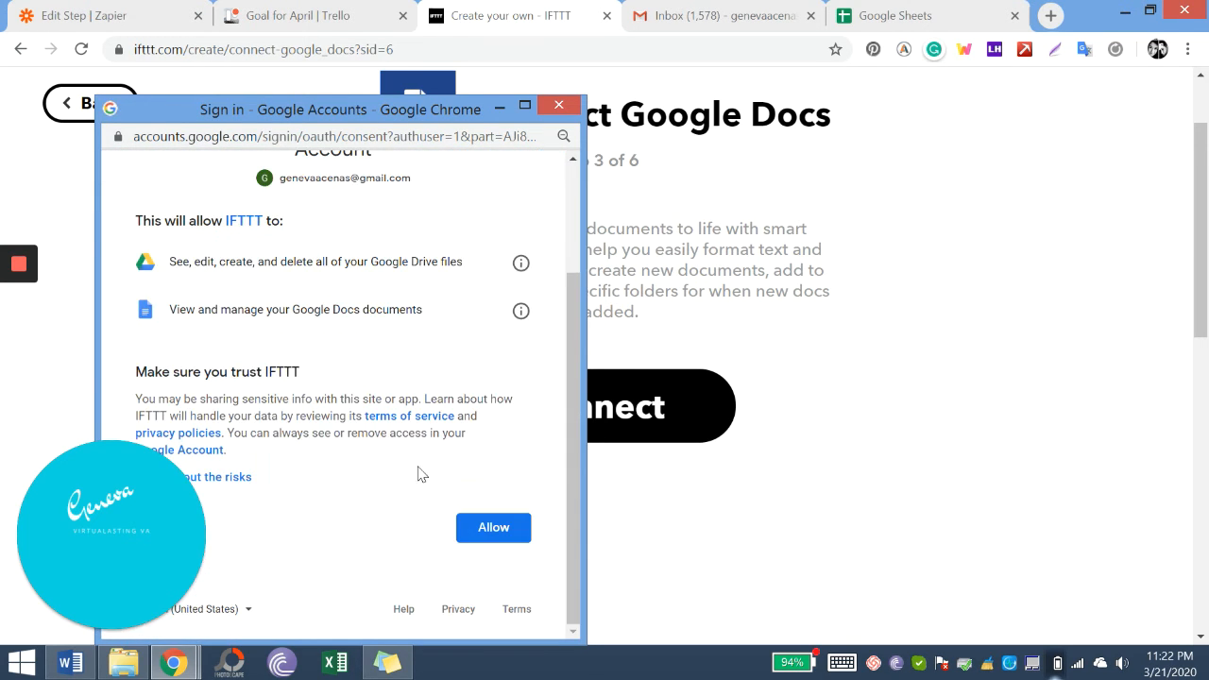
{"action": "left_click", "coordinate": [467, 531]}
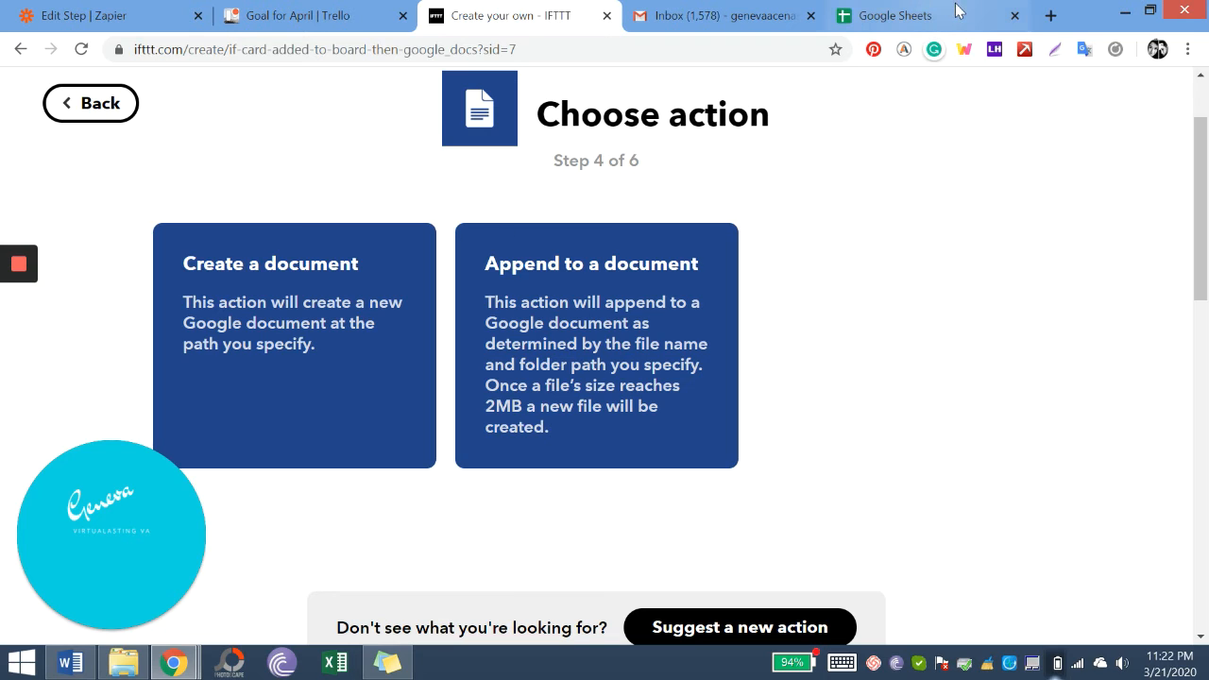
- Open the Shopify Script Google document in a new browser tab and close the Google Sheets tab
{"action": "left_click", "coordinate": [1051, 15]}
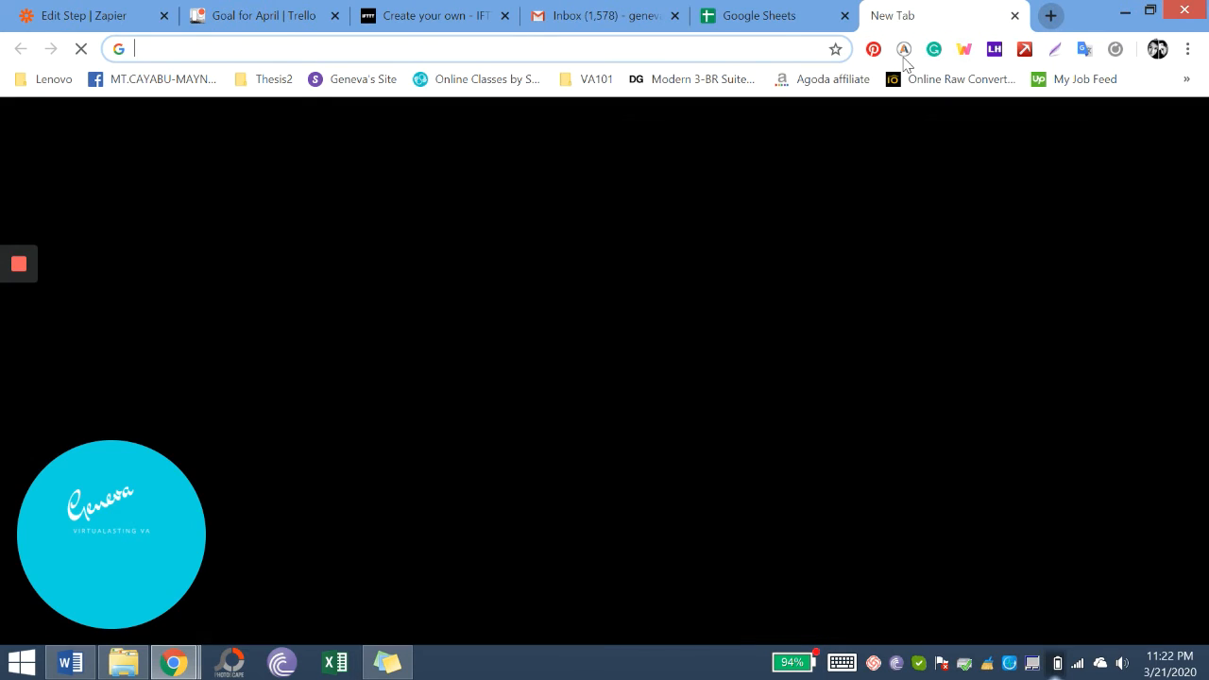
{"action": "type", "text": "goog"}
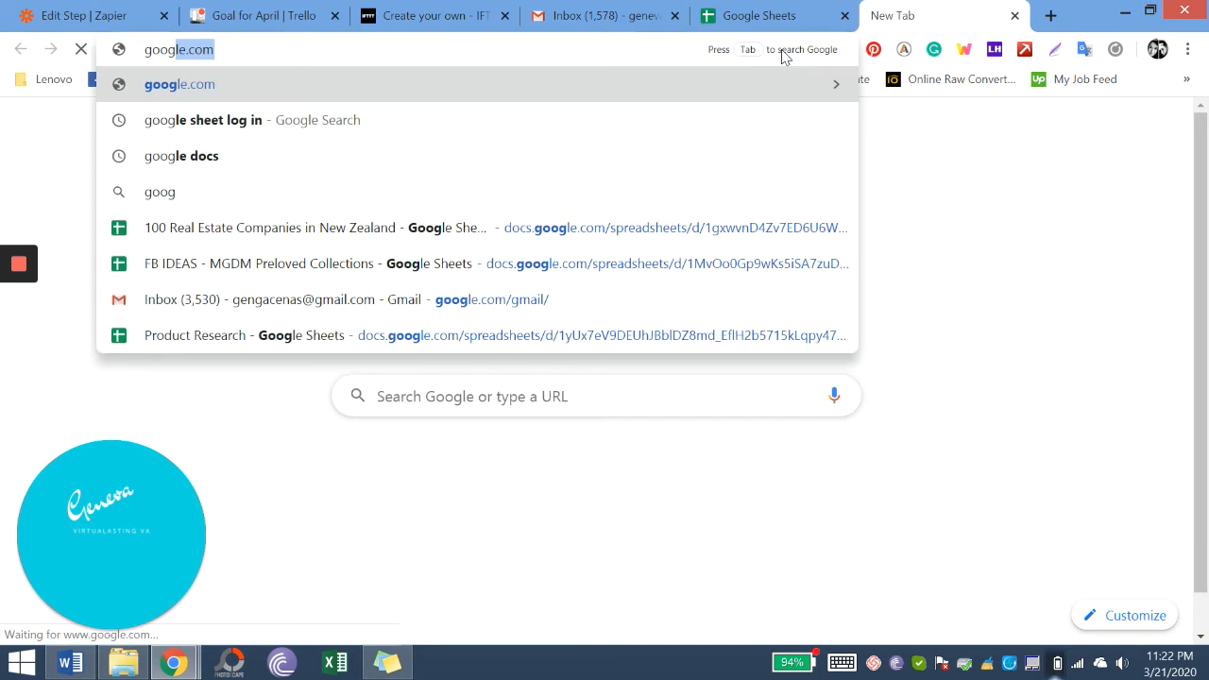
{"action": "type", "text": "le"}
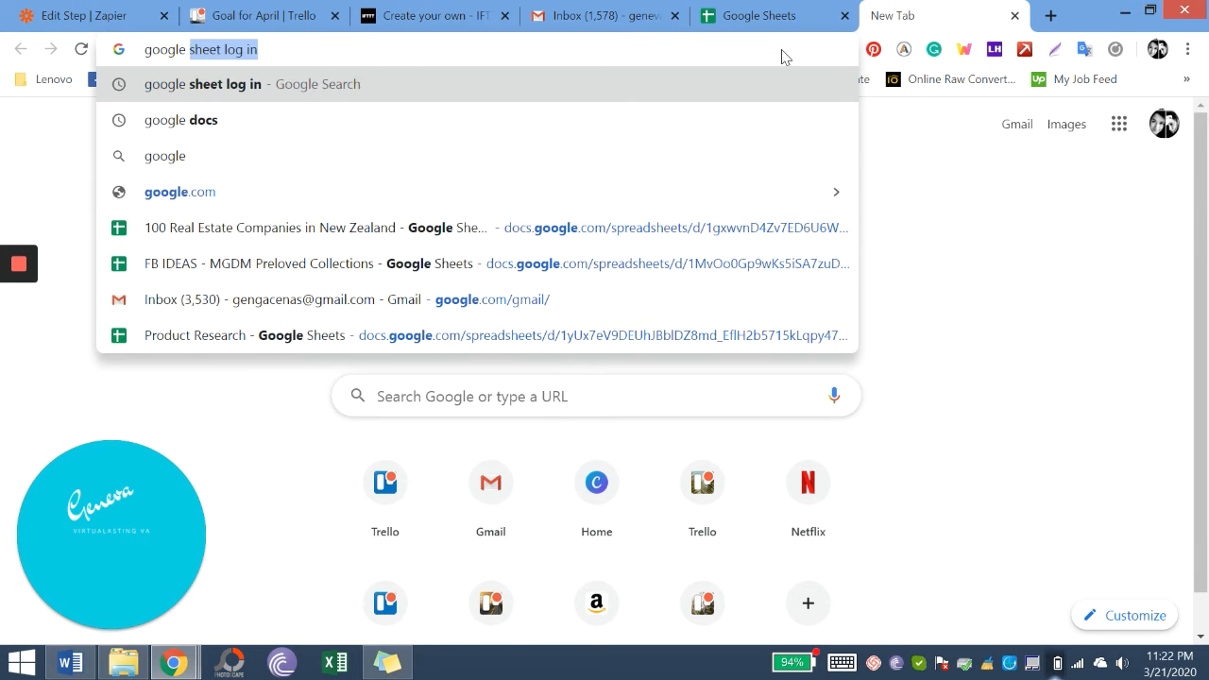
{"action": "type", "text": " docsoc"}
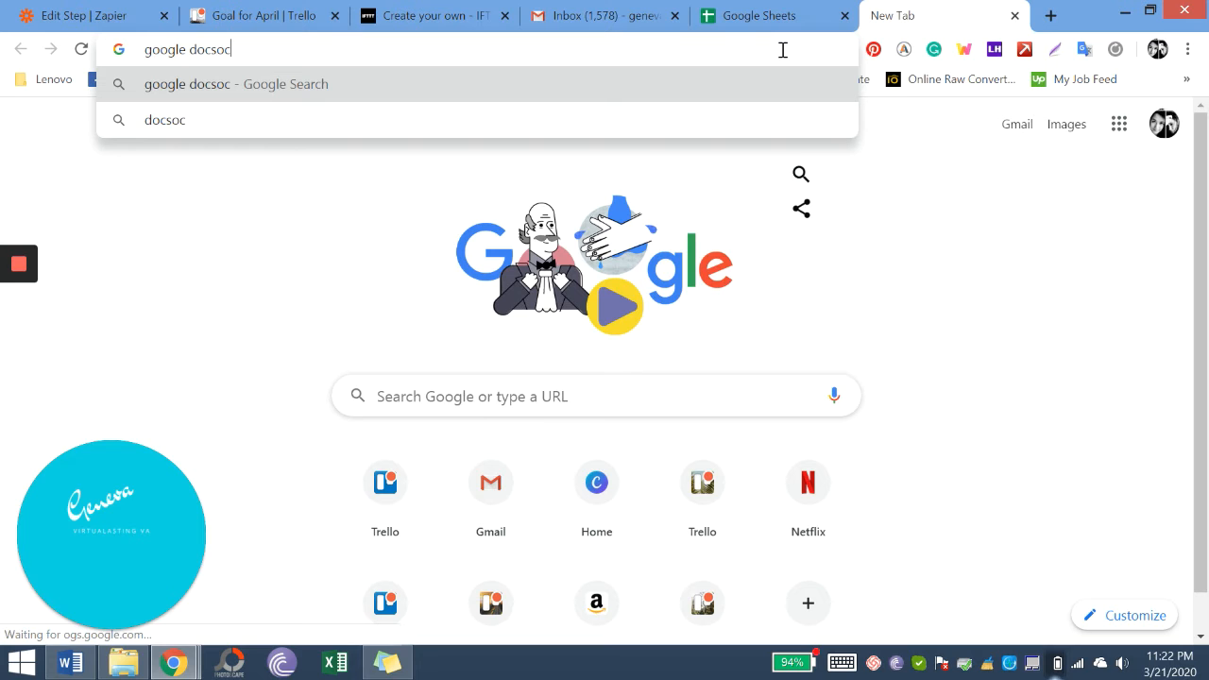
{"action": "key", "text": "BackSpace"}
{"action": "key", "text": "BackSpace"}
{"action": "key", "text": "BackSpace"}
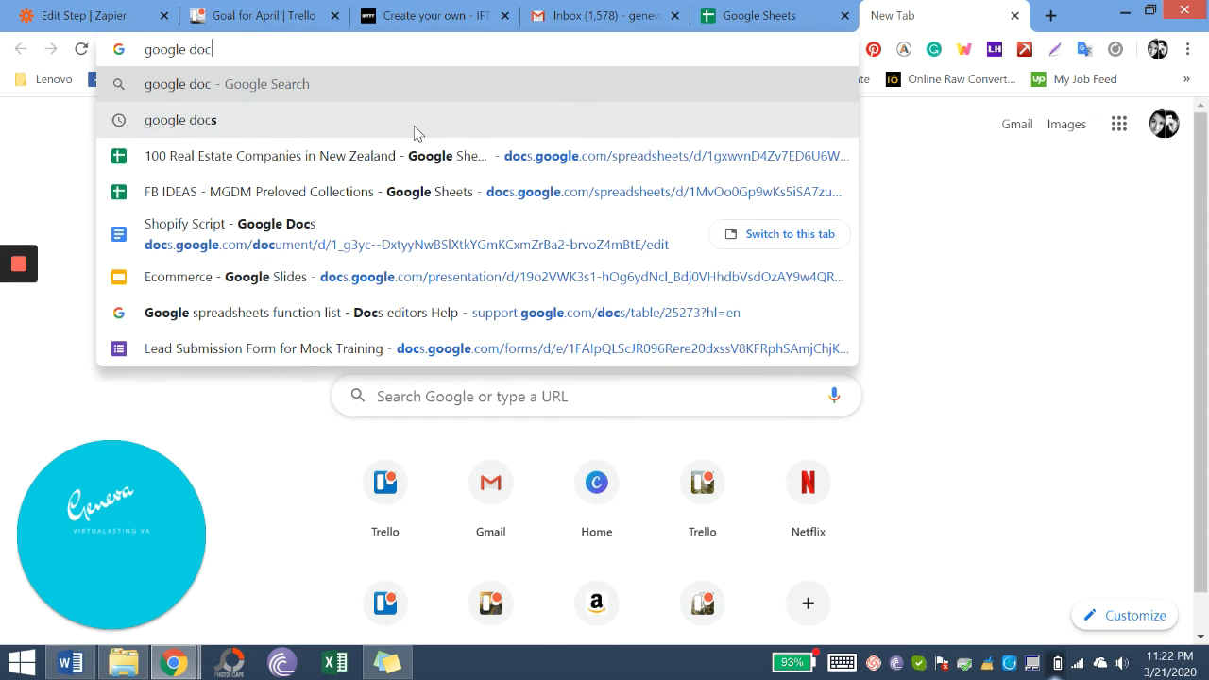
{"action": "left_click", "coordinate": [318, 253]}
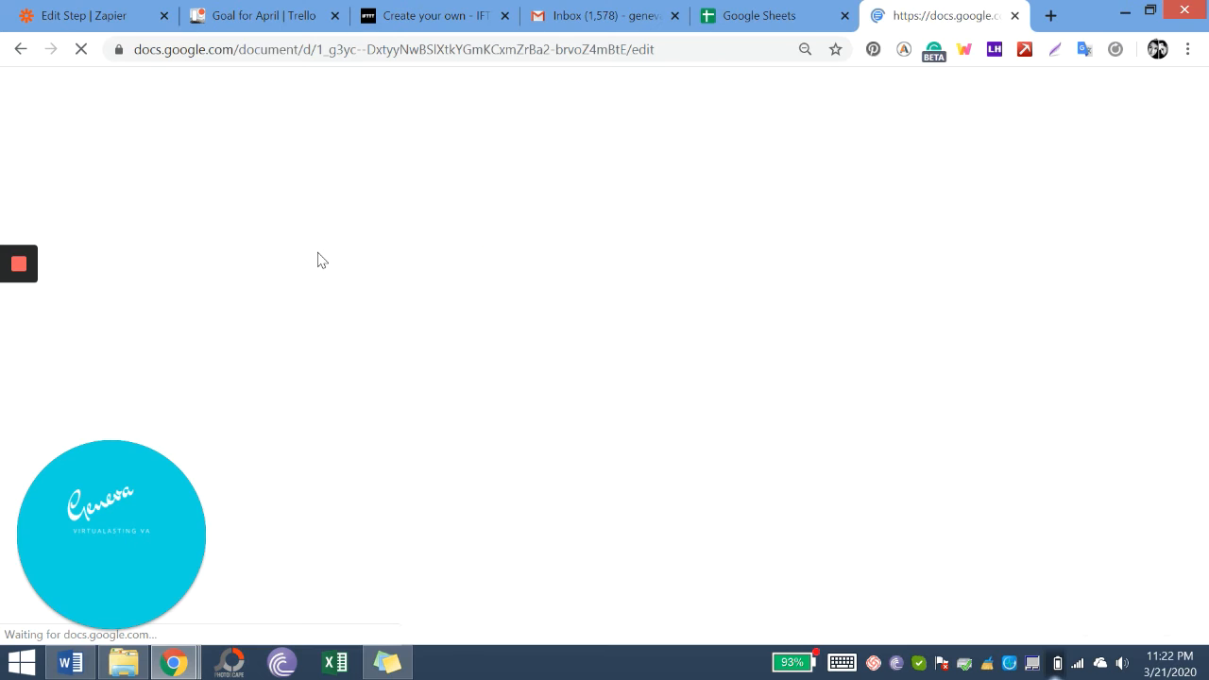
{"action": "left_click", "coordinate": [728, 15]}
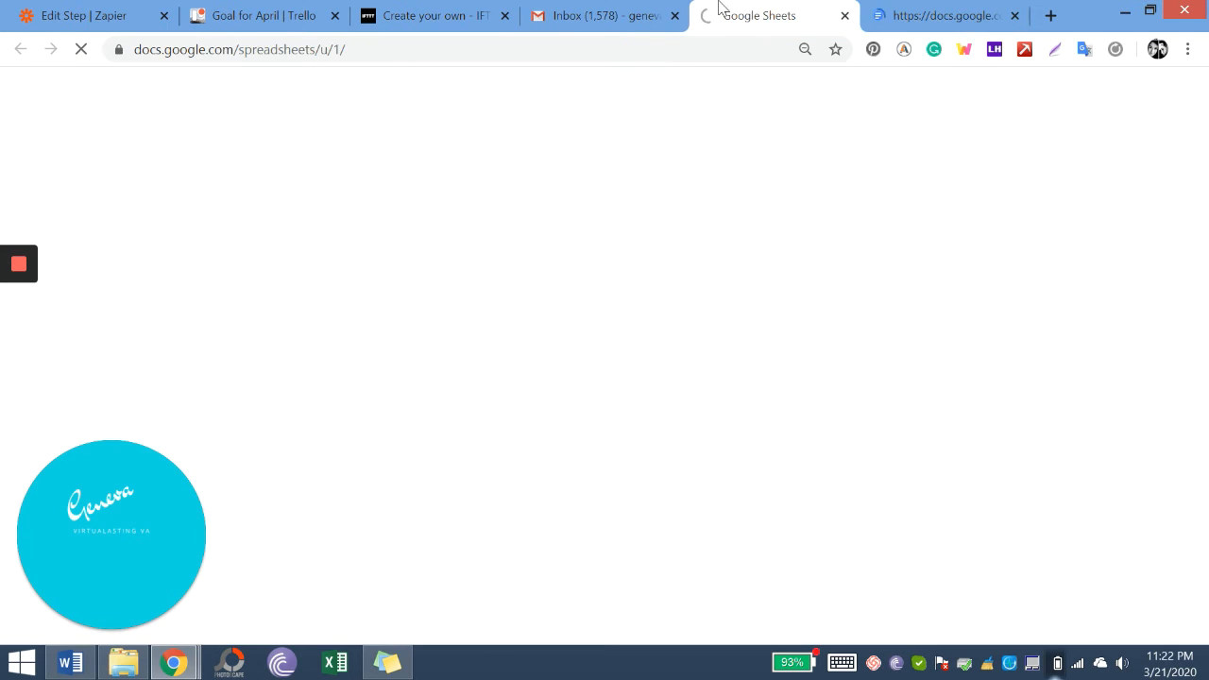
{"action": "left_click", "coordinate": [846, 15]}
- Return to IFTTT, choose the "Create a document" action and create it with the default document name, content and folder path
{"action": "left_click", "coordinate": [435, 15]}
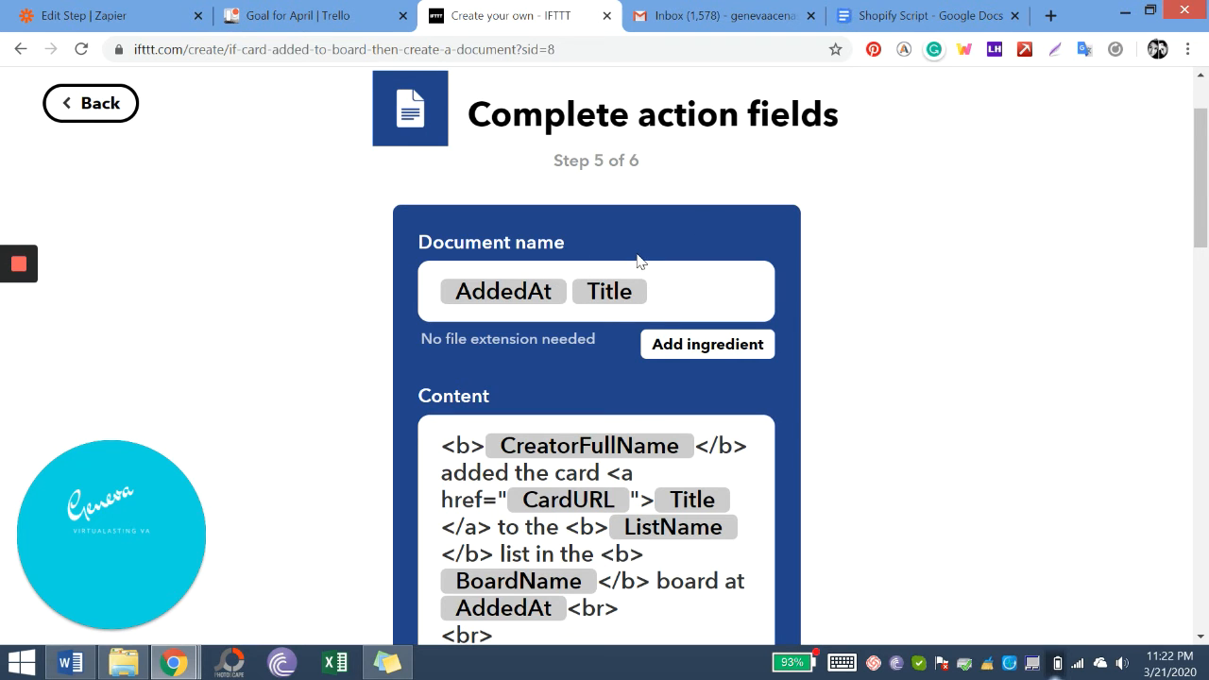
{"action": "scroll", "coordinate": [637, 262], "scroll_direction": "down", "scroll_amount": 8}
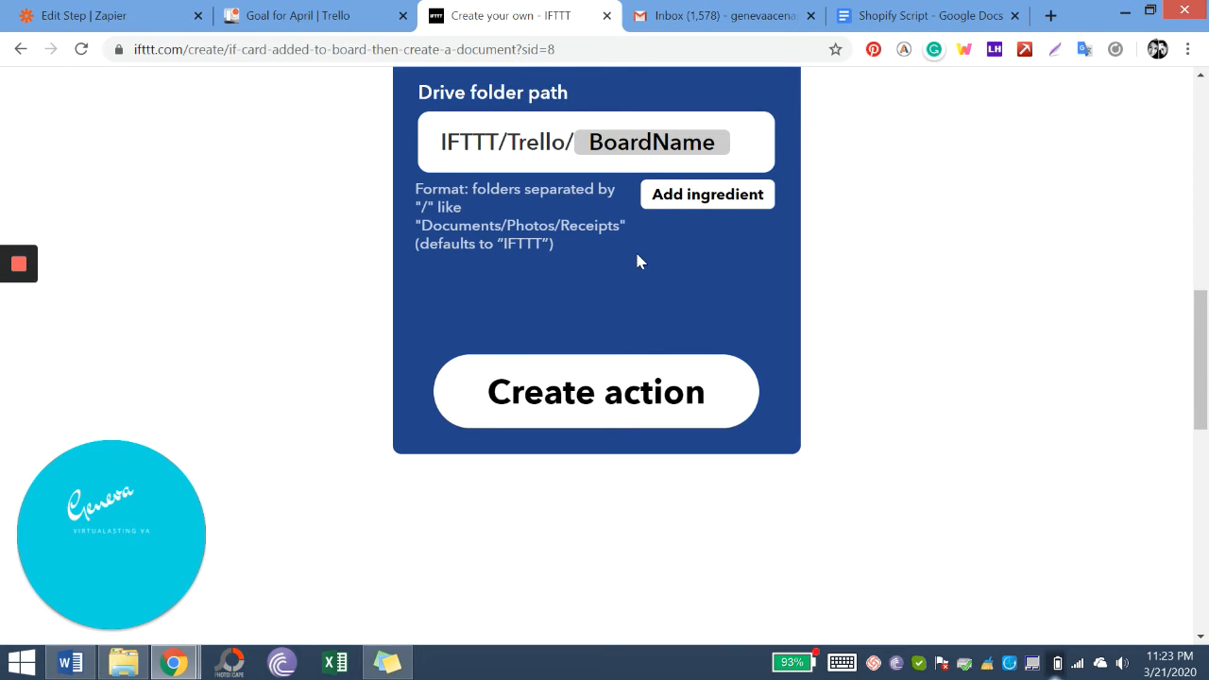
{"action": "scroll", "coordinate": [636, 262], "scroll_direction": "down", "scroll_amount": 1}
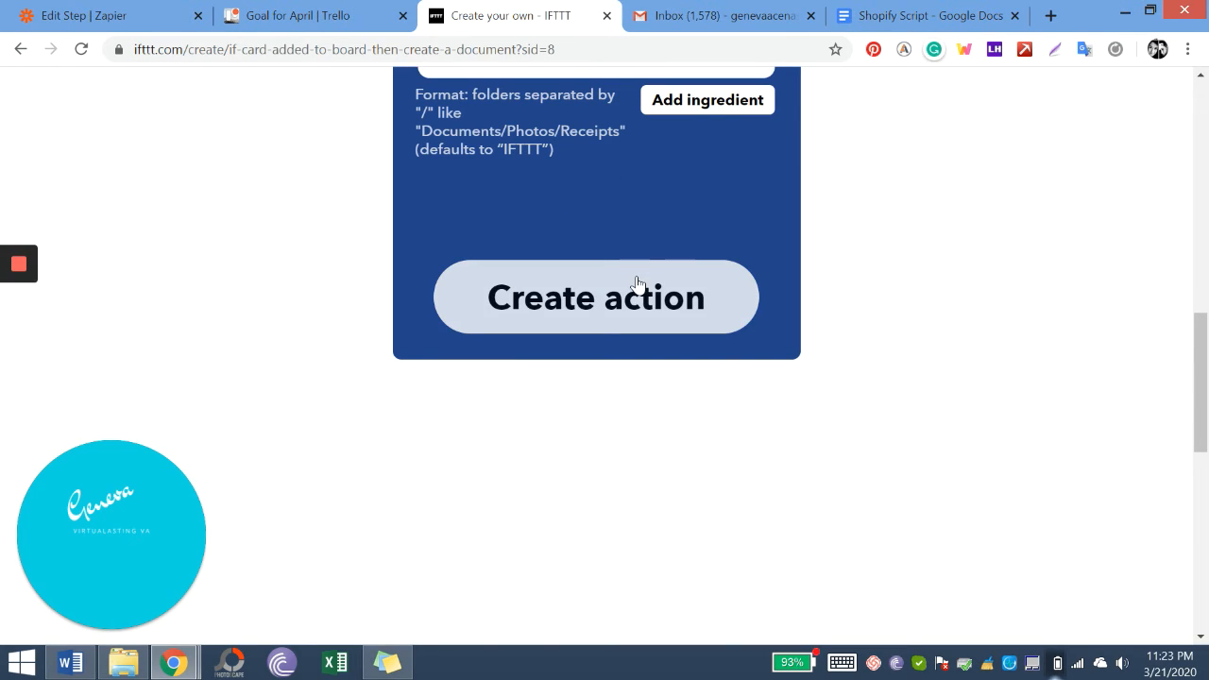
- Go from the Shopify Script document to the Google Docs home page, and finish the IFTTT applet with run notifications on
{"action": "left_click", "coordinate": [864, 21]}
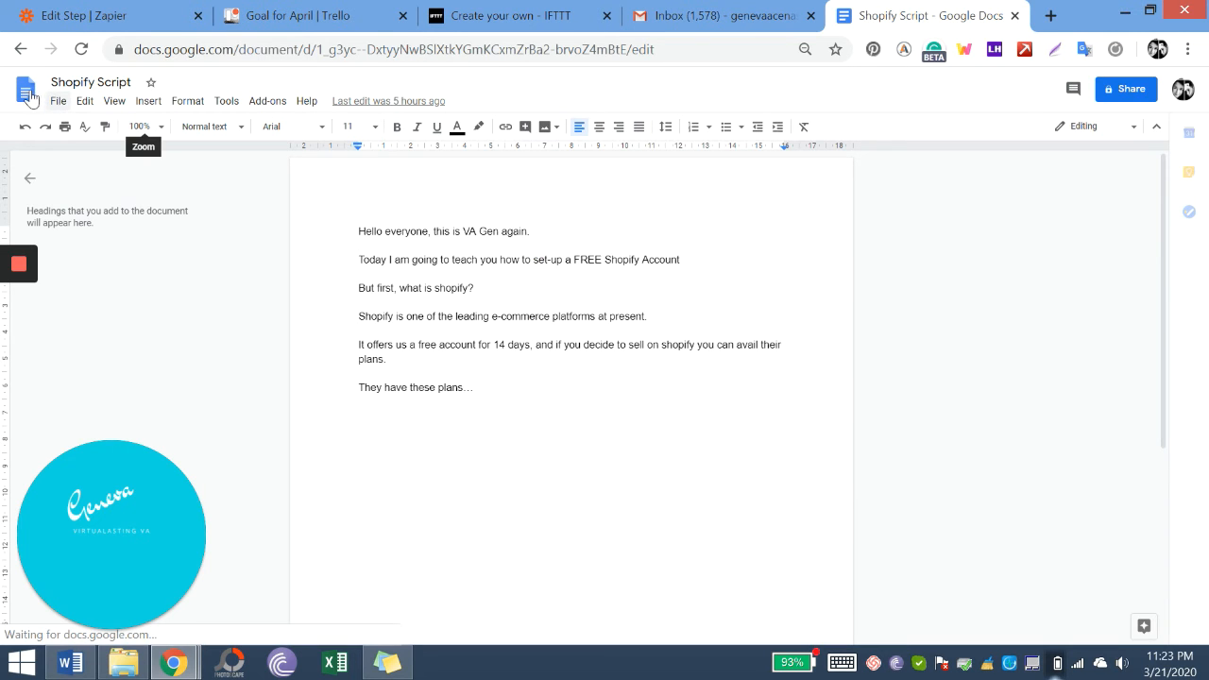
{"action": "left_click", "coordinate": [580, 11]}
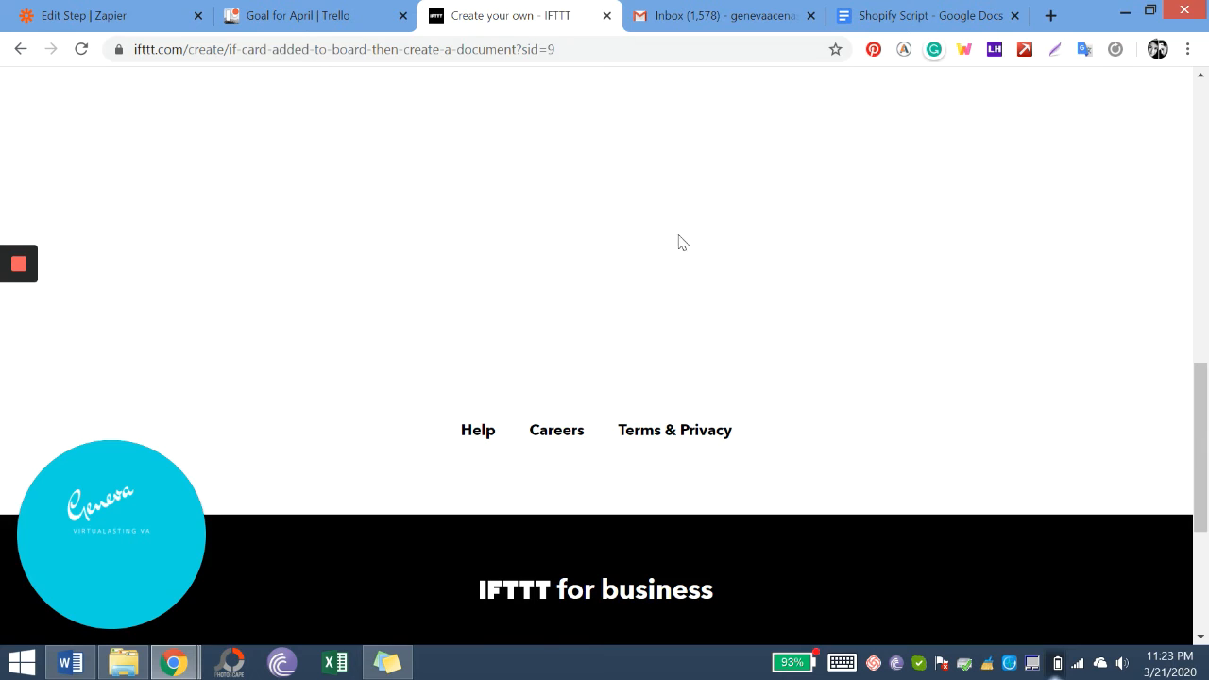
{"action": "scroll", "coordinate": [680, 238], "scroll_direction": "up", "scroll_amount": 10}
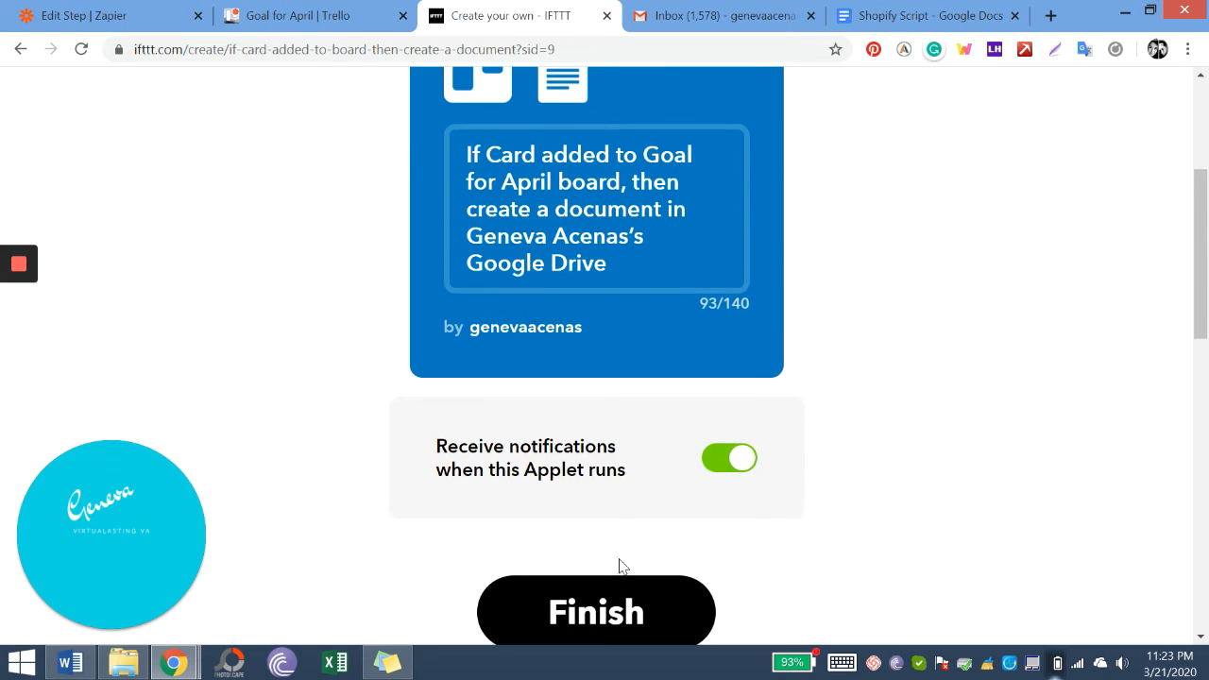
{"action": "left_click", "coordinate": [612, 606]}
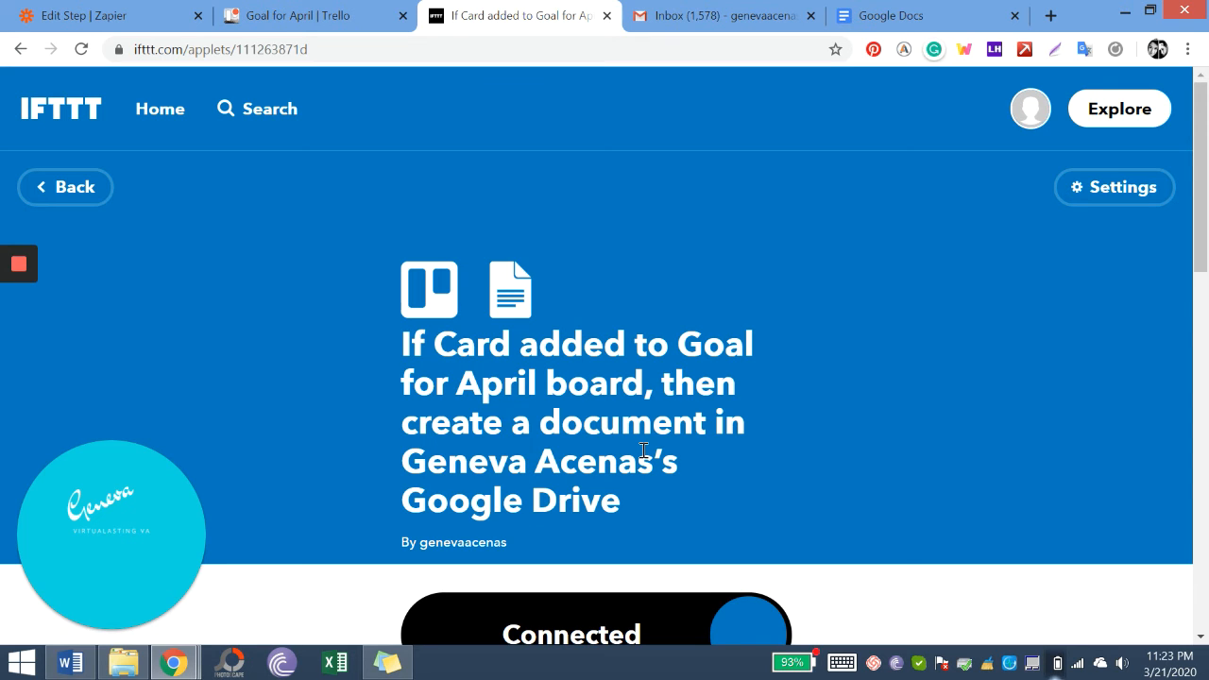
- Open Google Drive from the main menu of the Google Docs home page
{"action": "scroll", "coordinate": [643, 451], "scroll_direction": "down", "scroll_amount": 2}
{"action": "left_click", "coordinate": [892, 15]}
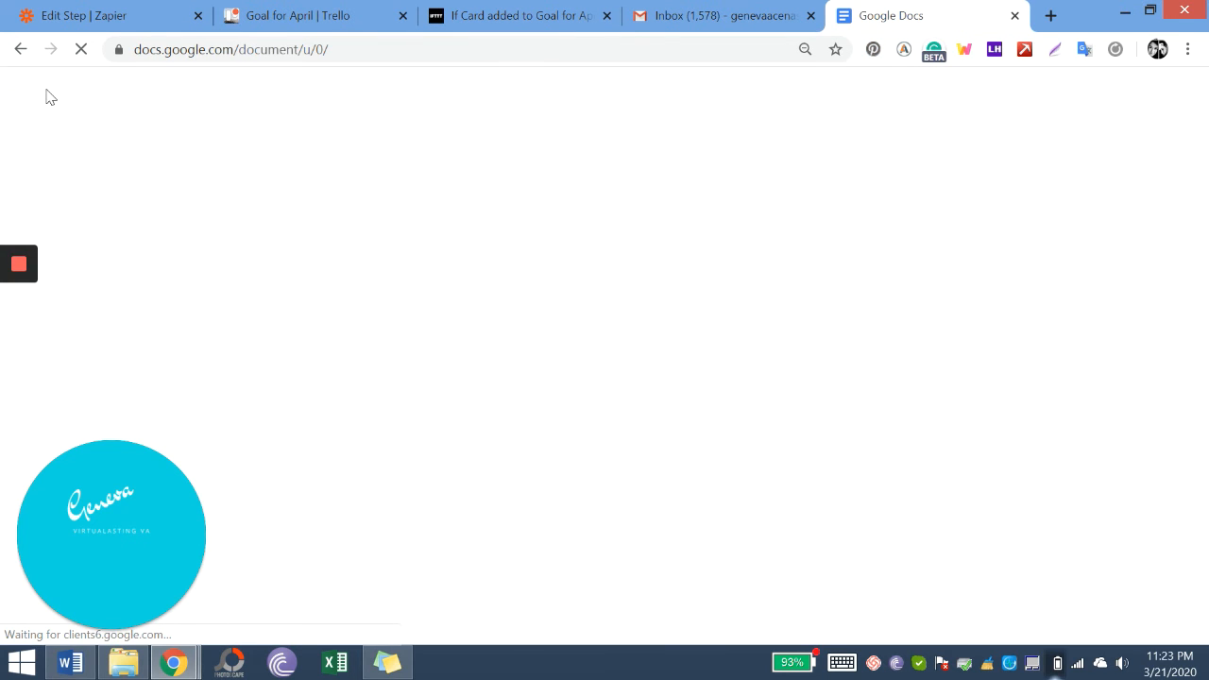
{"action": "left_click", "coordinate": [34, 88]}
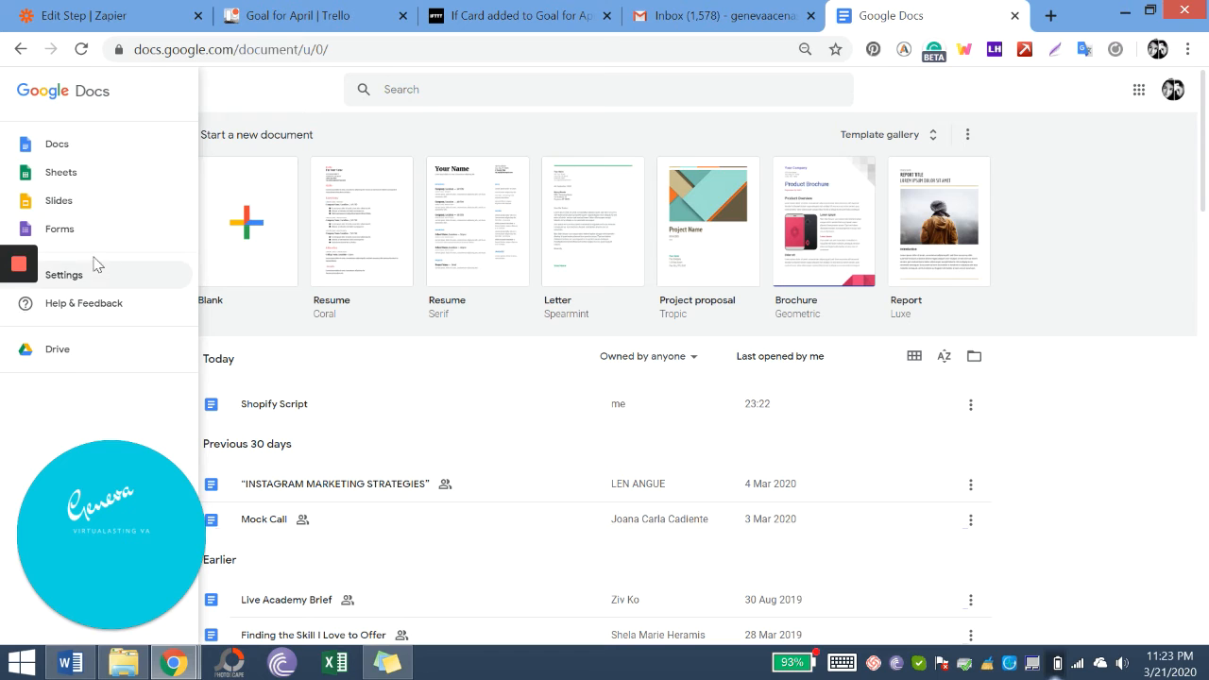
{"action": "left_click", "coordinate": [57, 349]}
- Switch to the Goal for April board in Trello and dismiss the open card entry and the Create Team prompt
{"action": "left_click", "coordinate": [595, 10]}
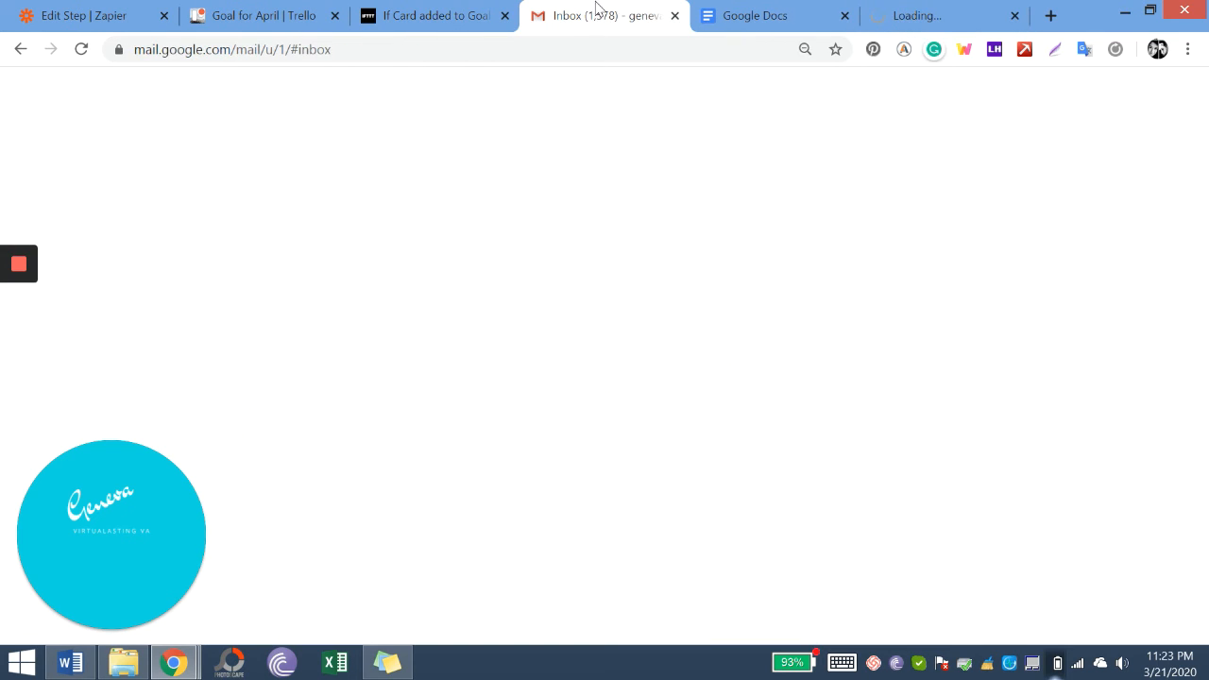
{"action": "left_click", "coordinate": [421, 13]}
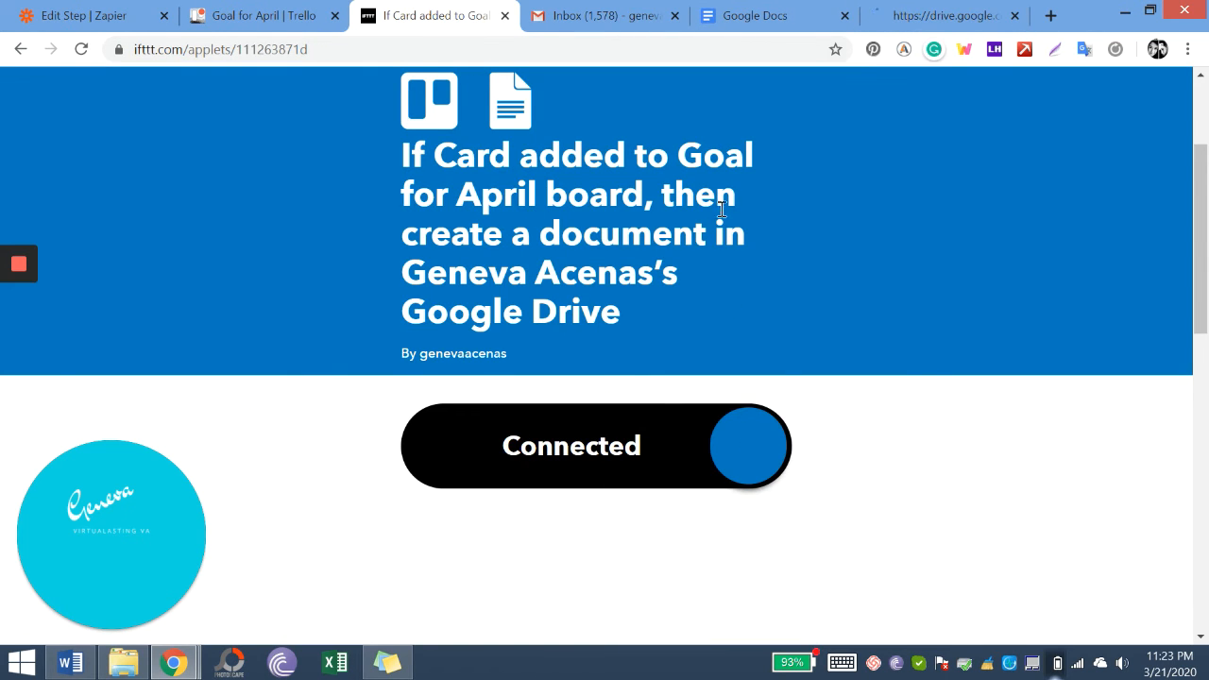
{"action": "scroll", "coordinate": [722, 208], "scroll_direction": "up", "scroll_amount": 2}
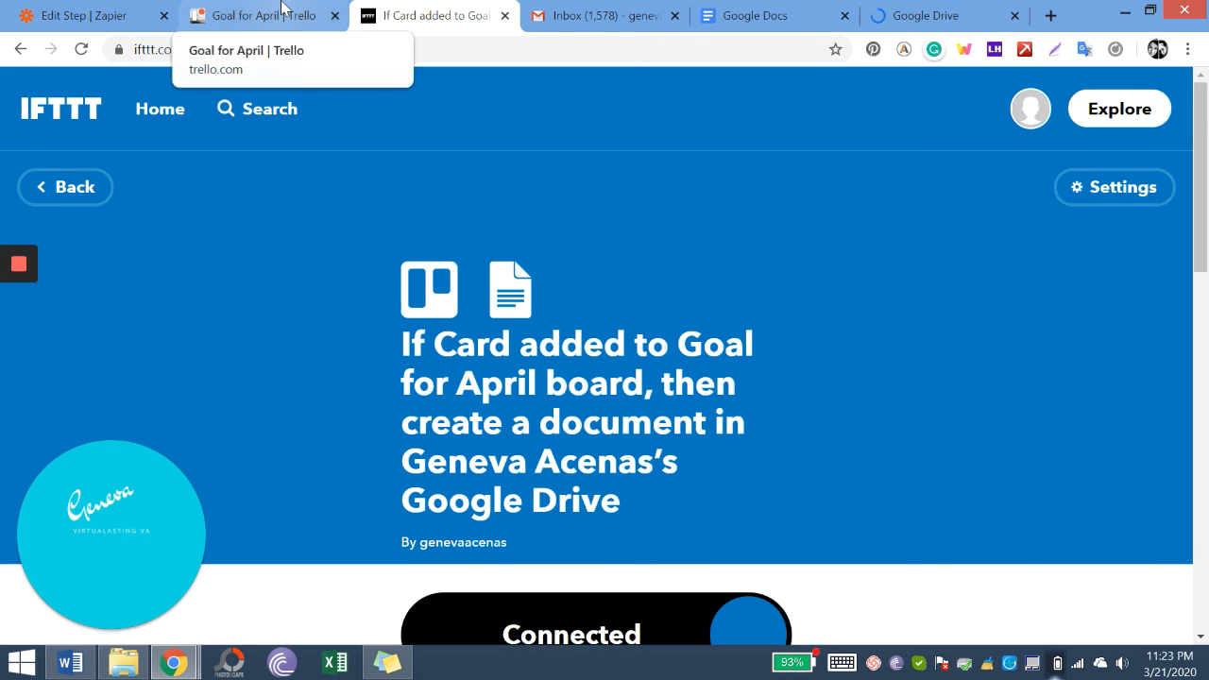
{"action": "left_click", "coordinate": [282, 7]}
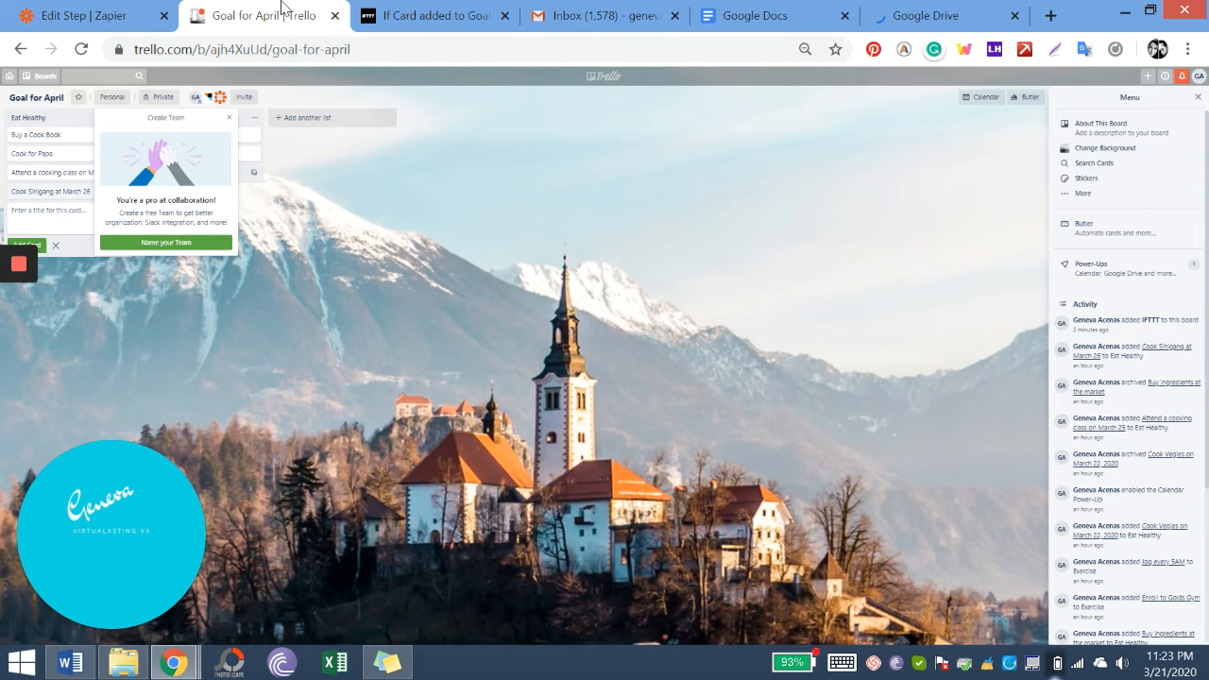
{"action": "left_click", "coordinate": [227, 119]}
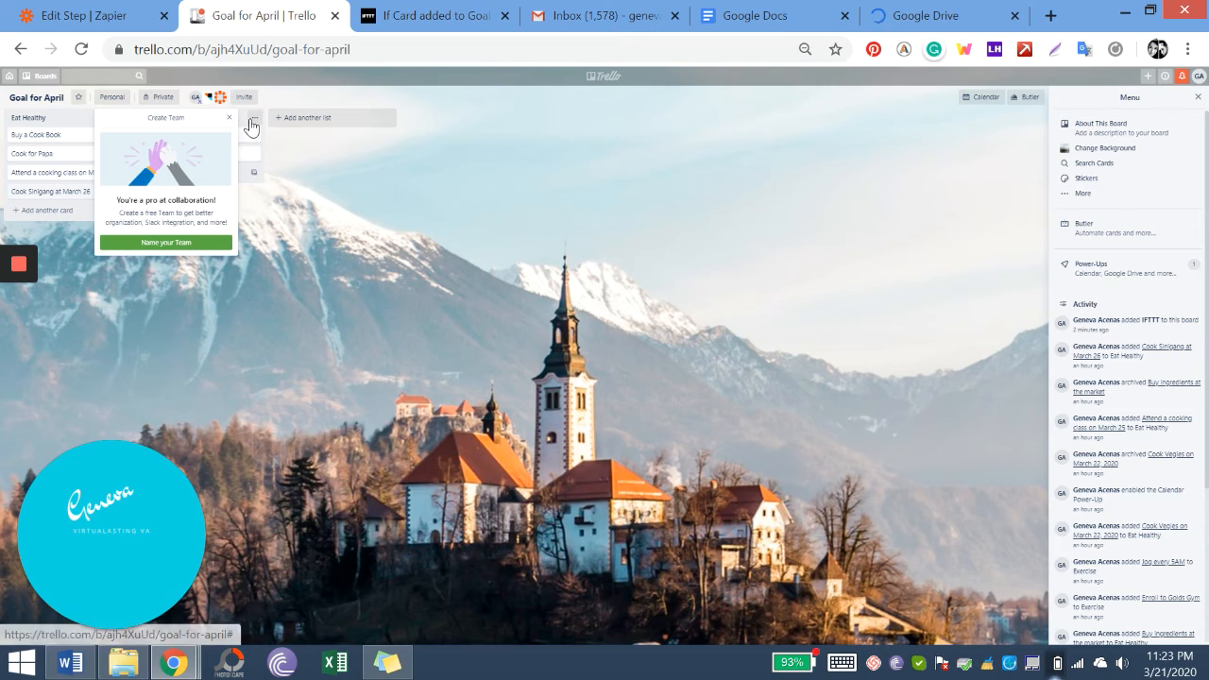
{"action": "left_click", "coordinate": [227, 120]}
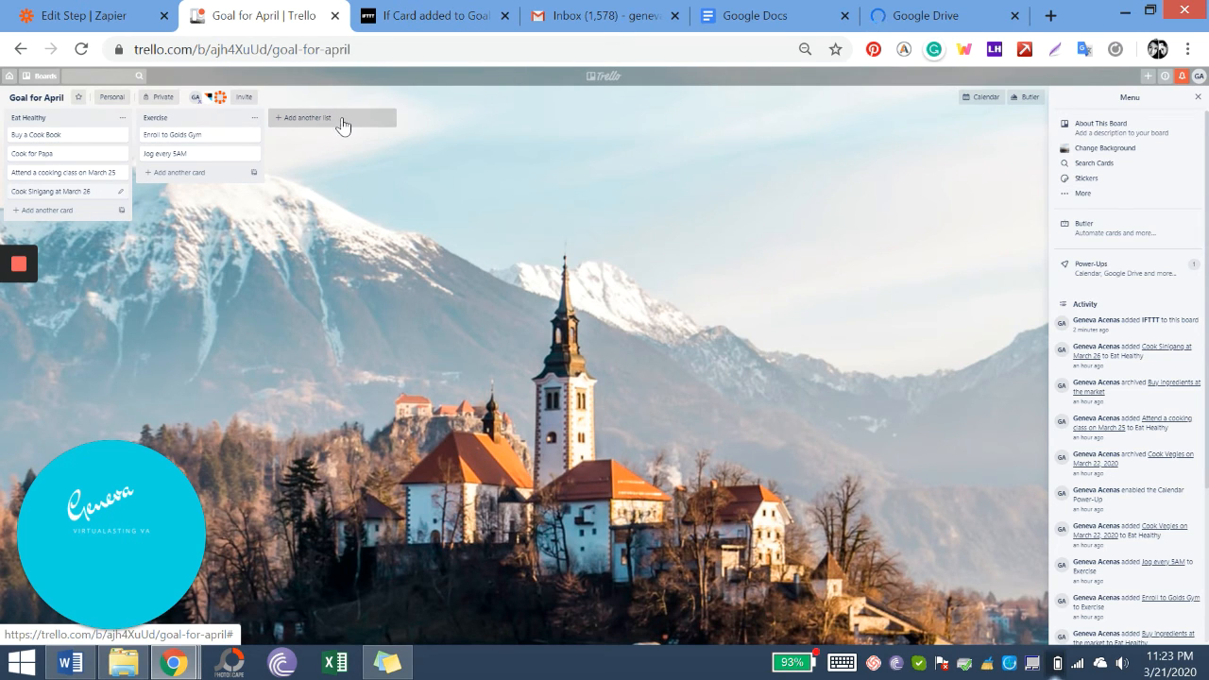
- Add a new list titled "Meditate" to the Goal for April board
{"action": "left_click", "coordinate": [341, 124]}
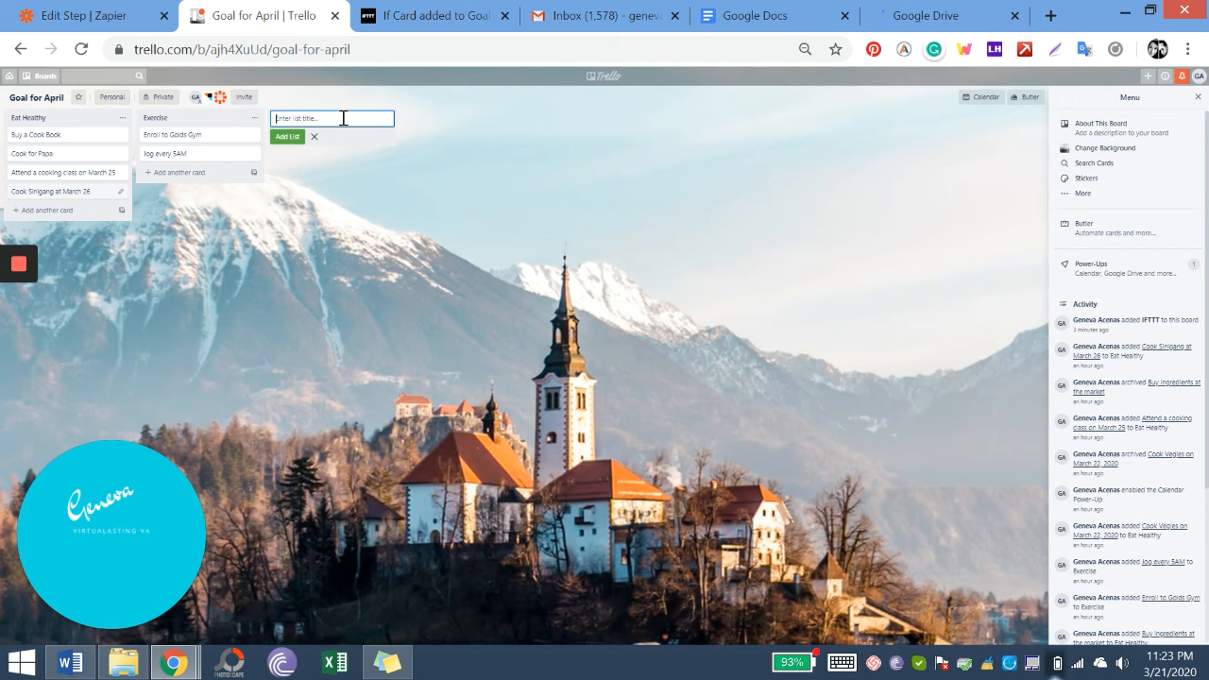
{"action": "type", "text": "Meditate"}
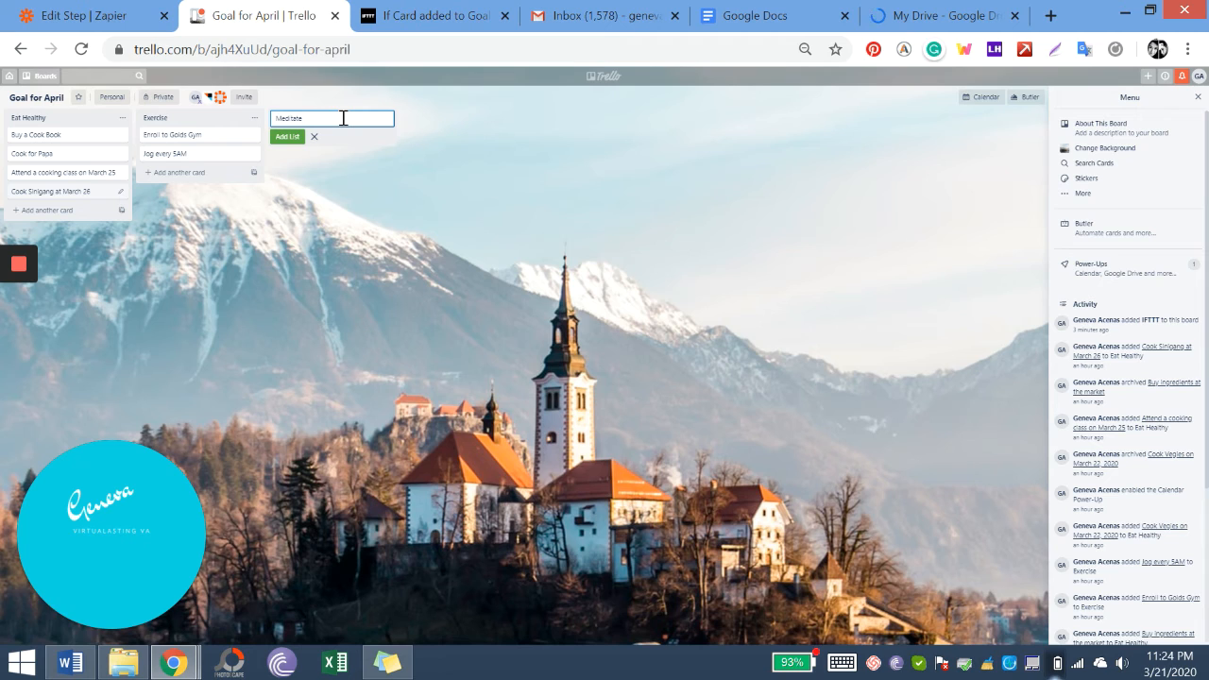
{"action": "left_click", "coordinate": [289, 136]}
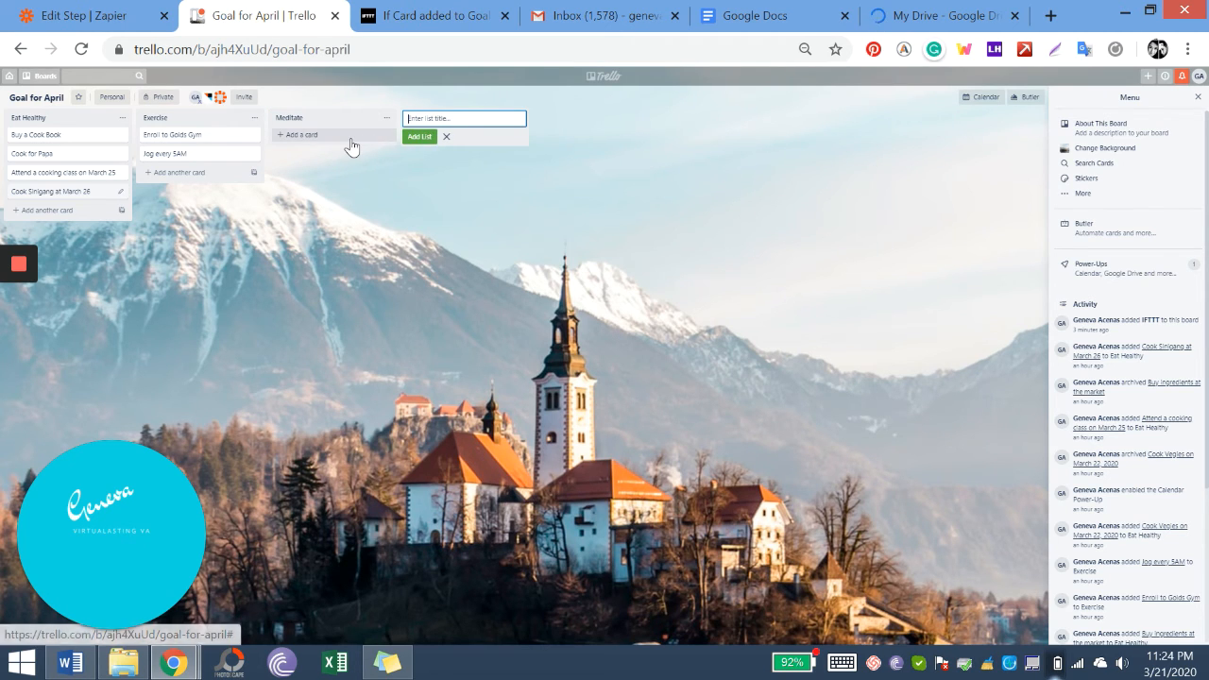
- Add a card titled "Enroll at Meditation Classes" to the Meditate list
{"action": "left_click", "coordinate": [350, 137]}
{"action": "type", "text": "Enroll at Meditation Classes"}
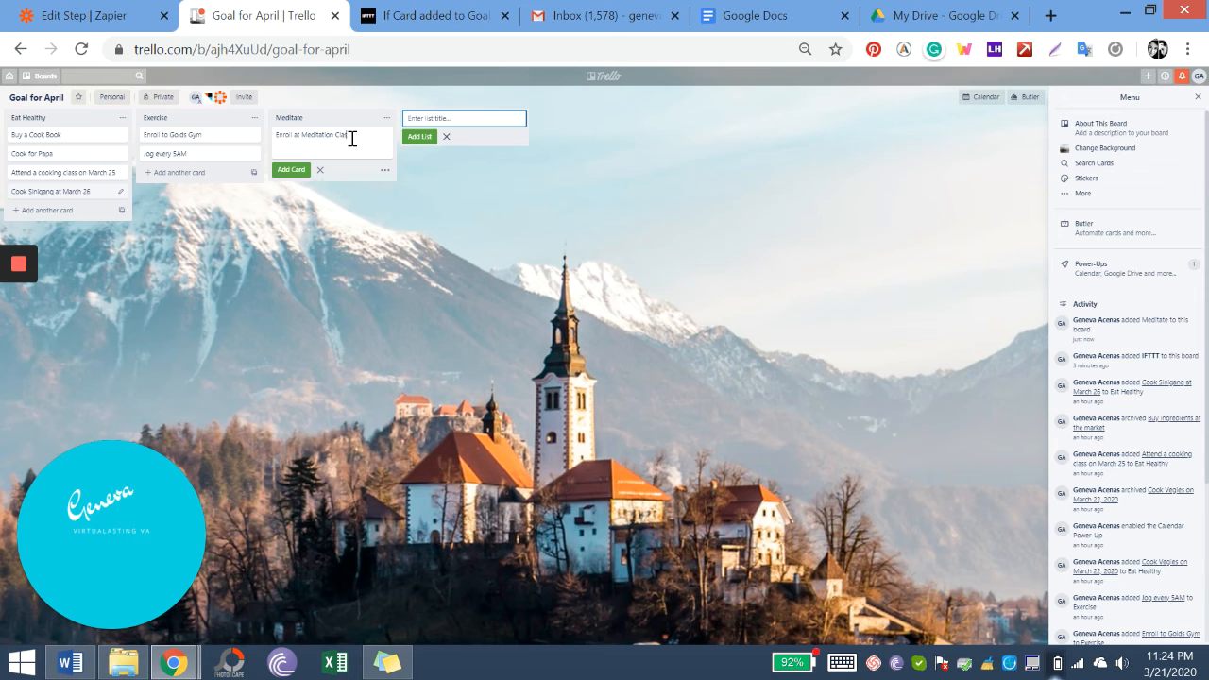
{"action": "left_click", "coordinate": [291, 171]}
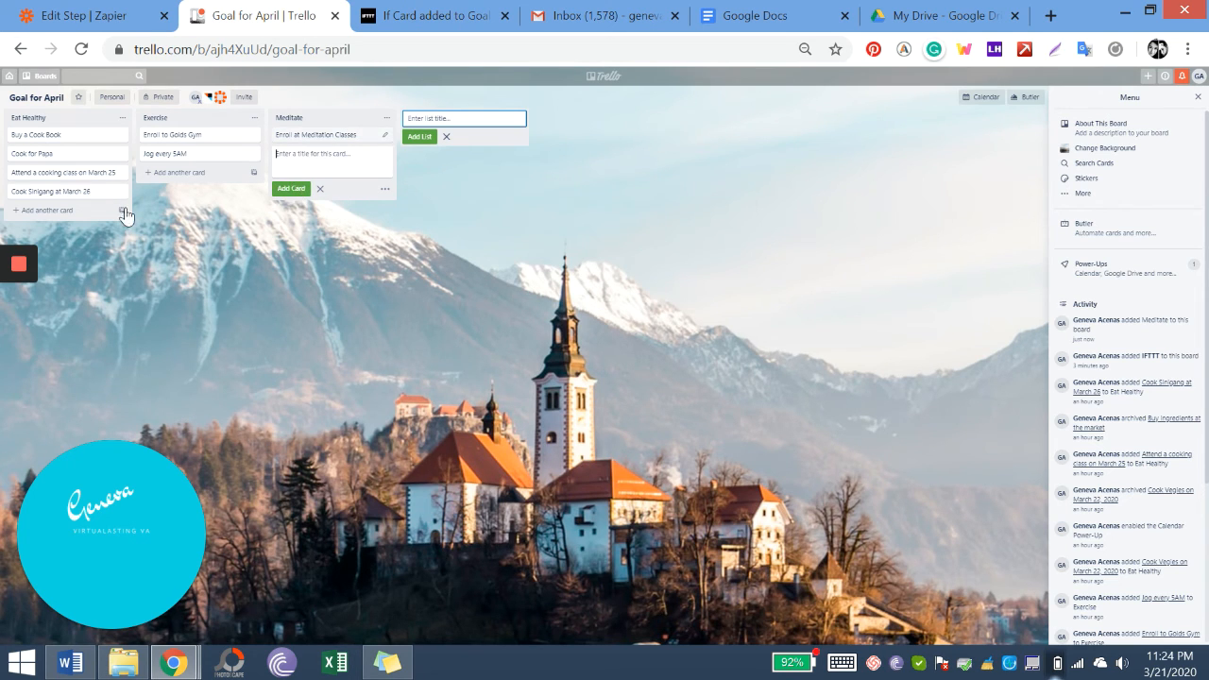
- Add a card titled "Eat Fish" to the Eat Healthy list
{"action": "left_click", "coordinate": [69, 214]}
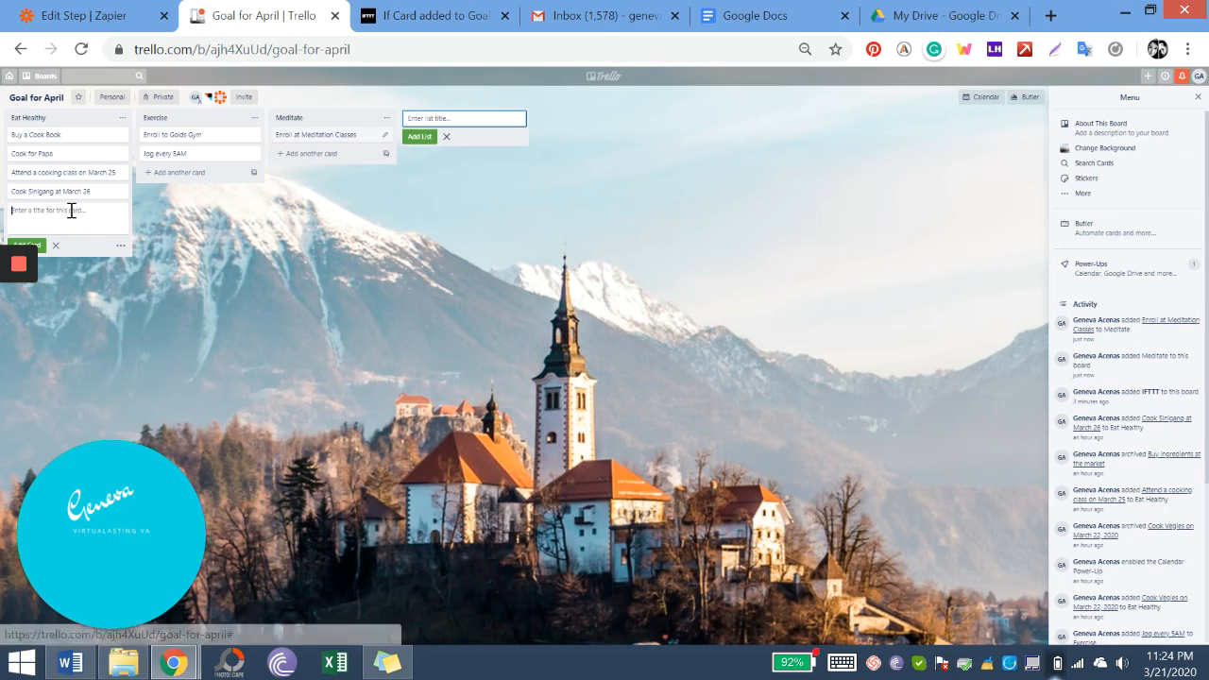
{"action": "type", "text": "Eat Fish"}
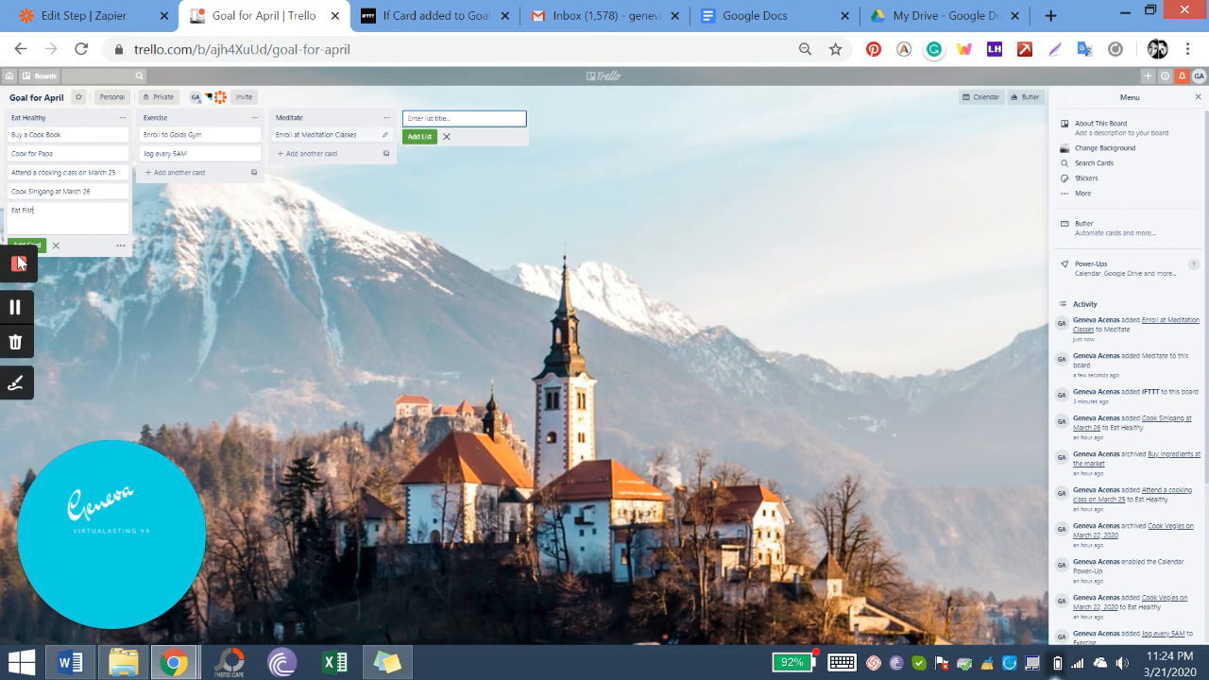
{"action": "left_click", "coordinate": [41, 242]}
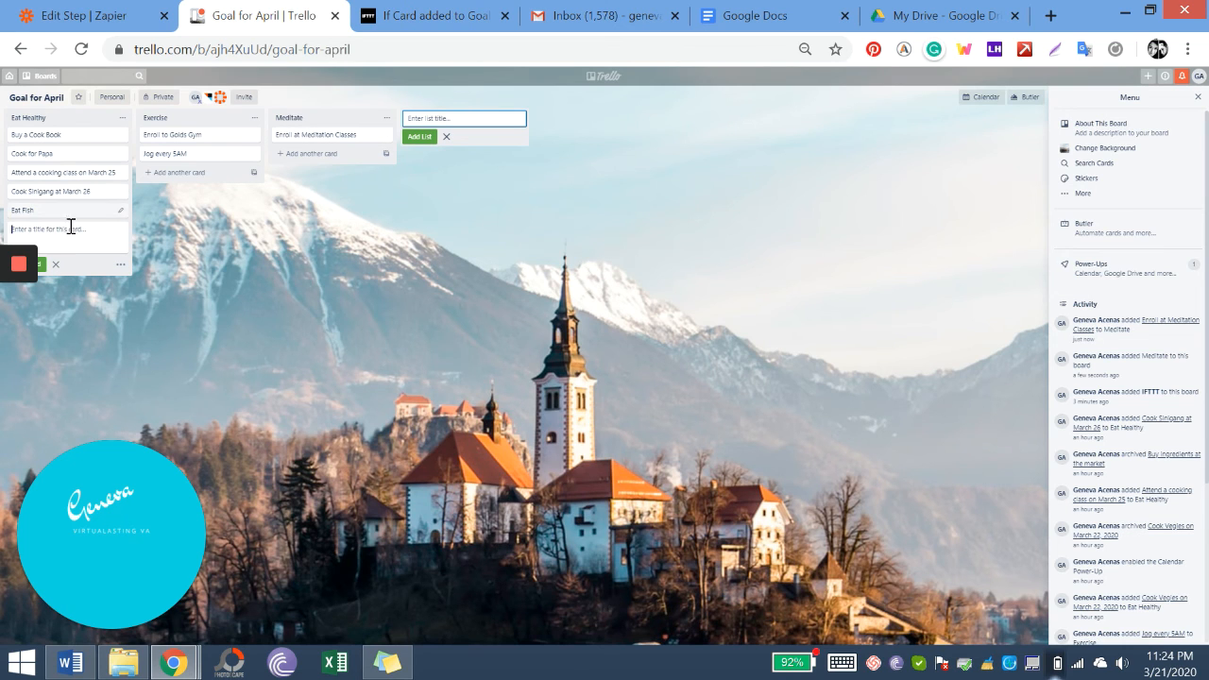
- Go to the IFTTT page of the Goal for April applet and look through its connection details
{"action": "left_click", "coordinate": [898, 8]}
{"action": "left_click", "coordinate": [485, 11]}
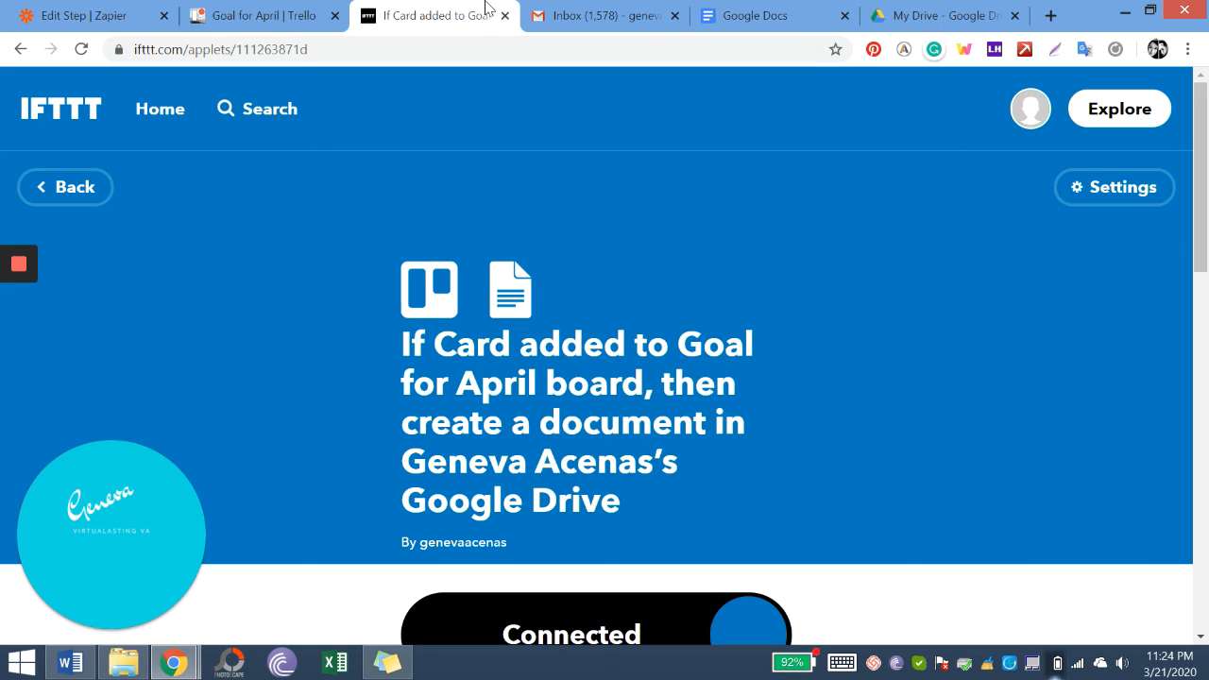
{"action": "scroll", "coordinate": [687, 406], "scroll_direction": "down", "scroll_amount": 3}
{"action": "scroll", "coordinate": [688, 413], "scroll_direction": "down", "scroll_amount": 3}
{"action": "scroll", "coordinate": [688, 413], "scroll_direction": "up", "scroll_amount": 3}
{"action": "scroll", "coordinate": [688, 413], "scroll_direction": "down", "scroll_amount": 3}
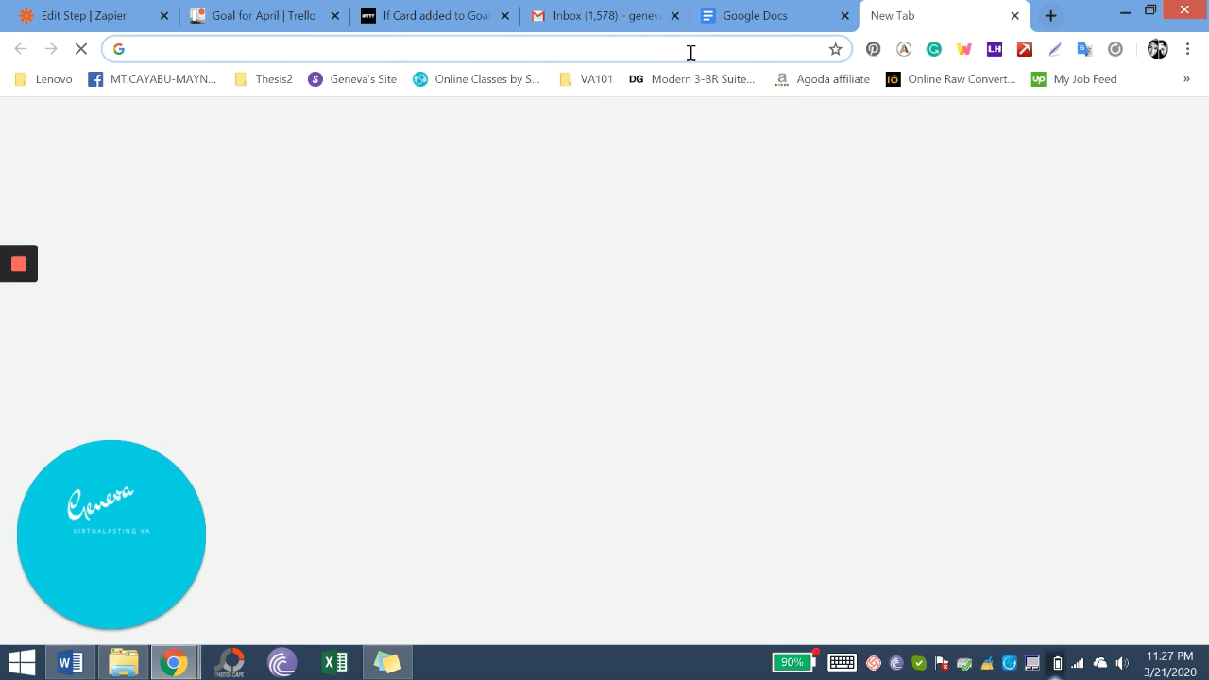
- Look up "google drive" in the new browser tab and open the My Drive page at drive.google.com/drive/u/1/my-drive
{"action": "type", "text": "google"}
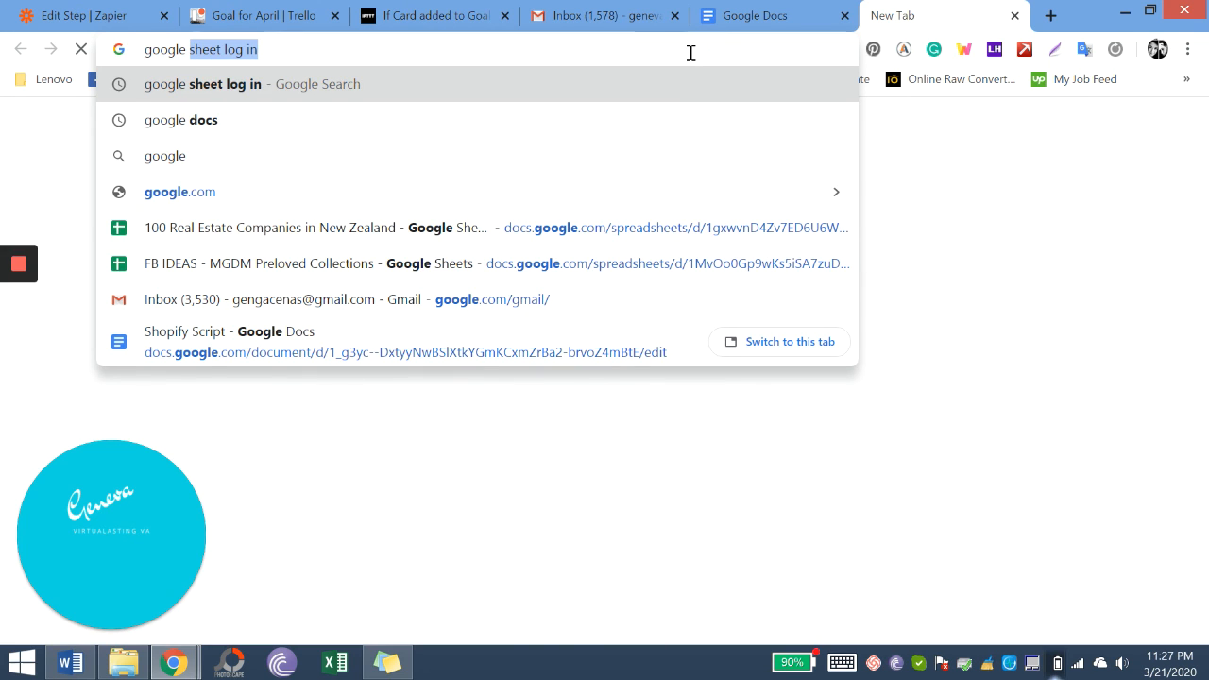
{"action": "type", "text": " drive"}
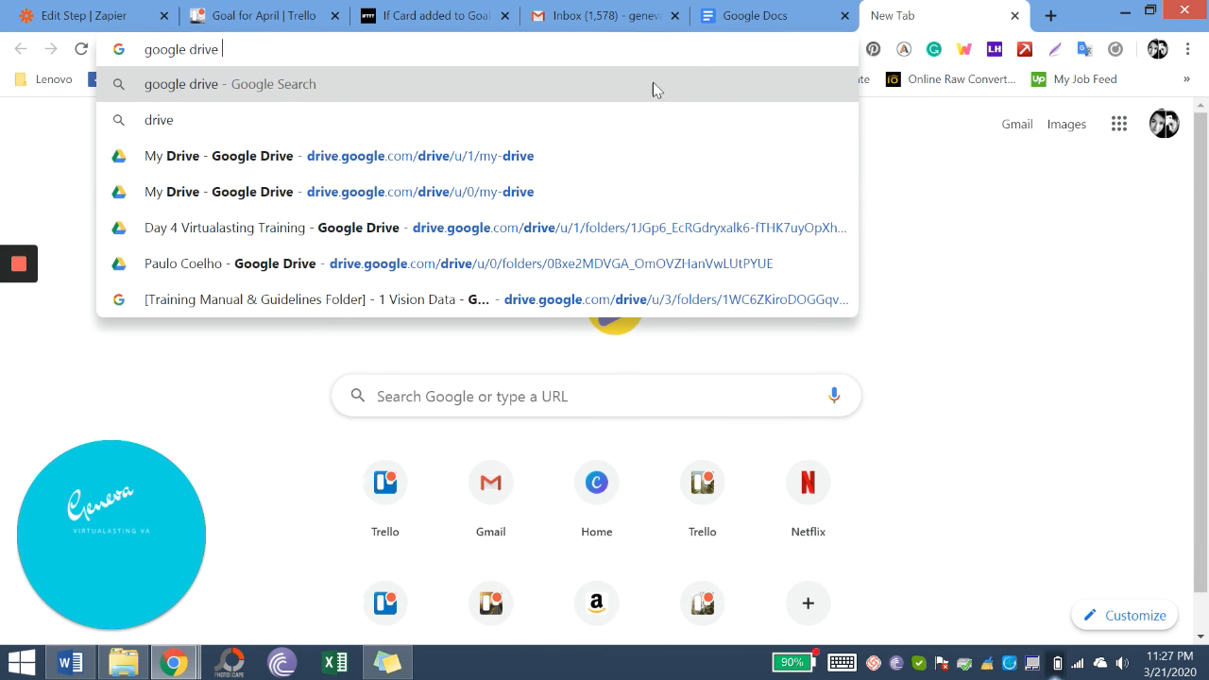
{"action": "left_click", "coordinate": [446, 174]}
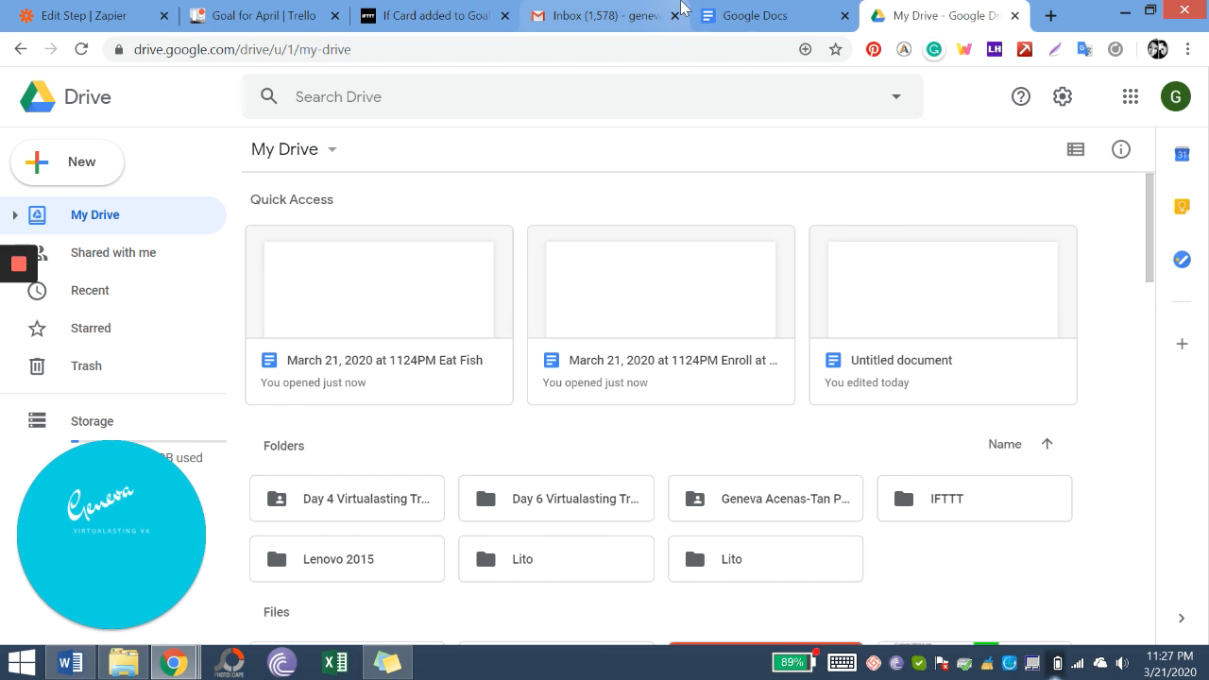
- Return from Google Drive to the IFTTT applet page and review the applet's title and connection status
{"action": "mouse_move", "coordinate": [17, 269]}
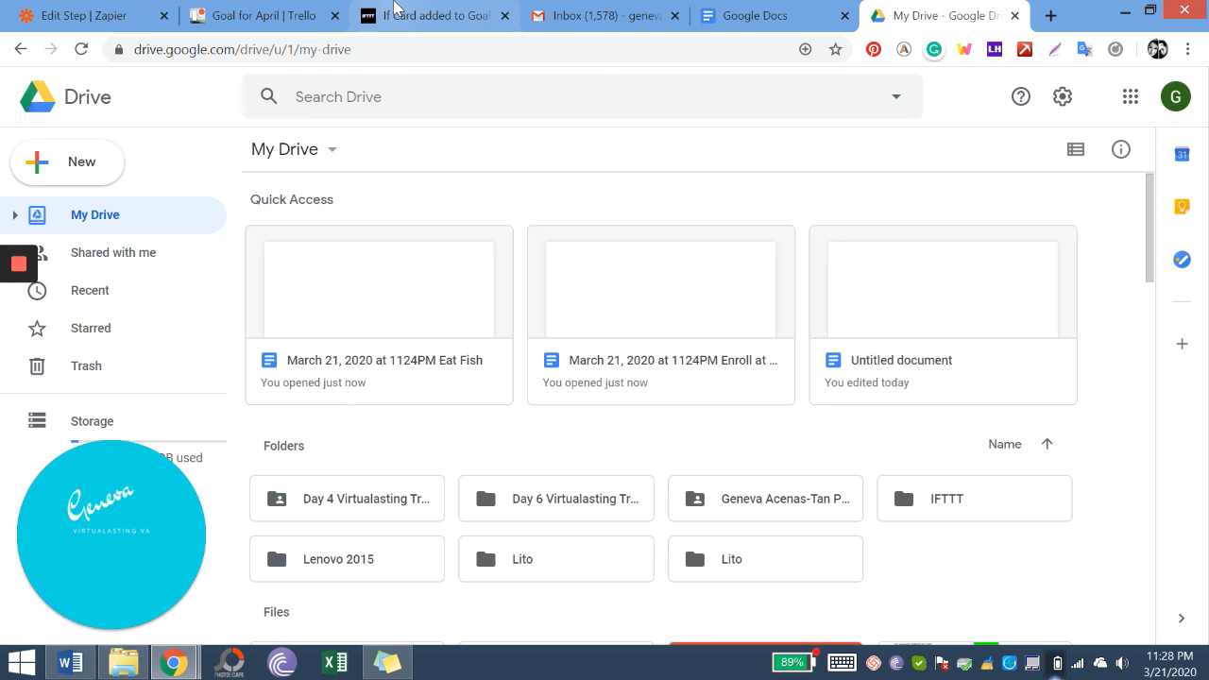
{"action": "left_click", "coordinate": [402, 10]}
{"action": "scroll", "coordinate": [481, 229], "scroll_direction": "up", "scroll_amount": 5}
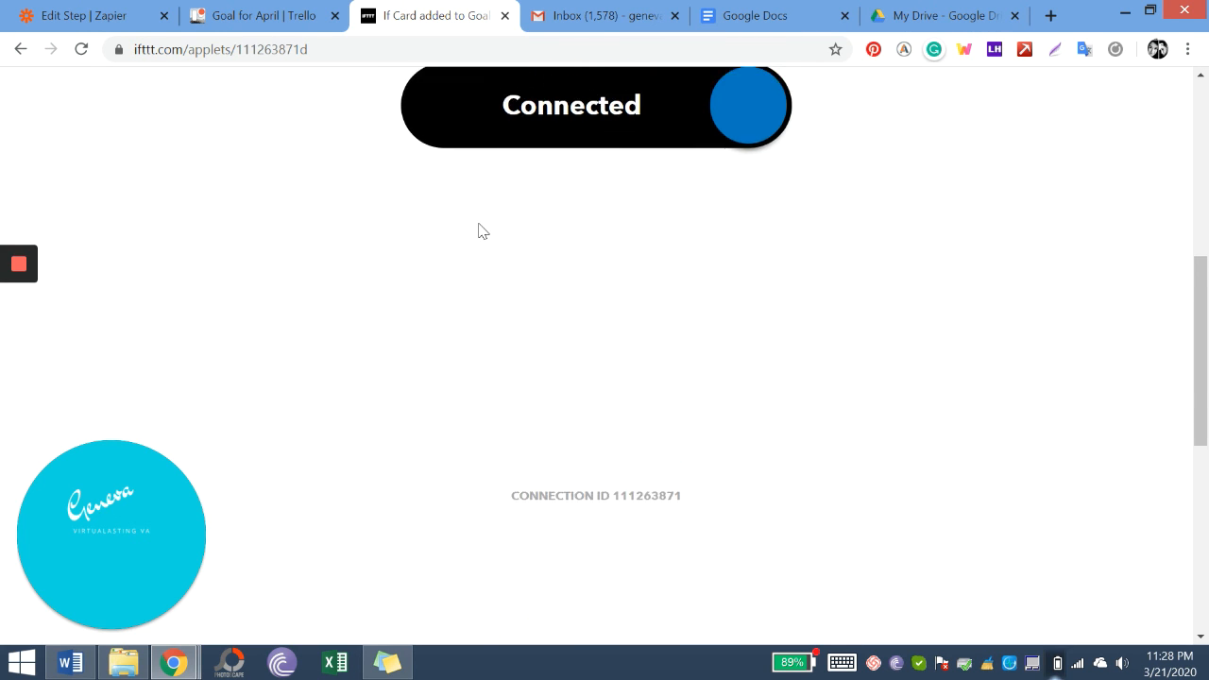